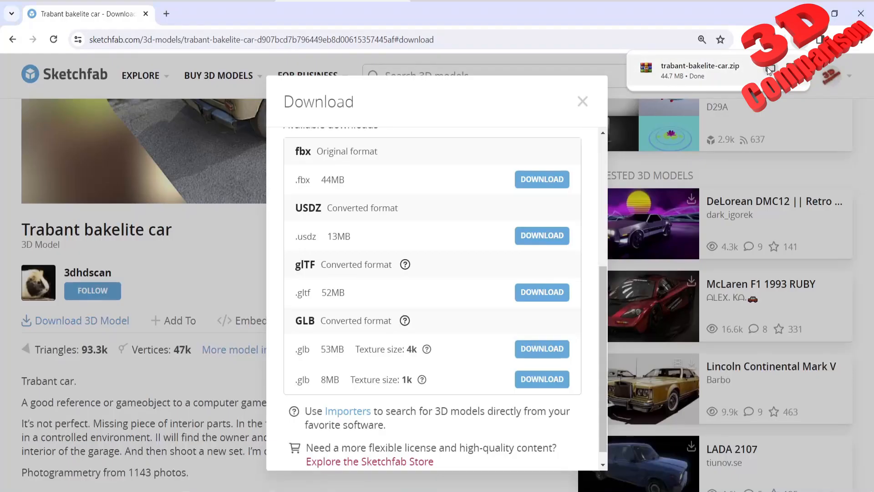
Open the Downloads folder and extract the trabant-bakelite-car archive there
click(769, 69)
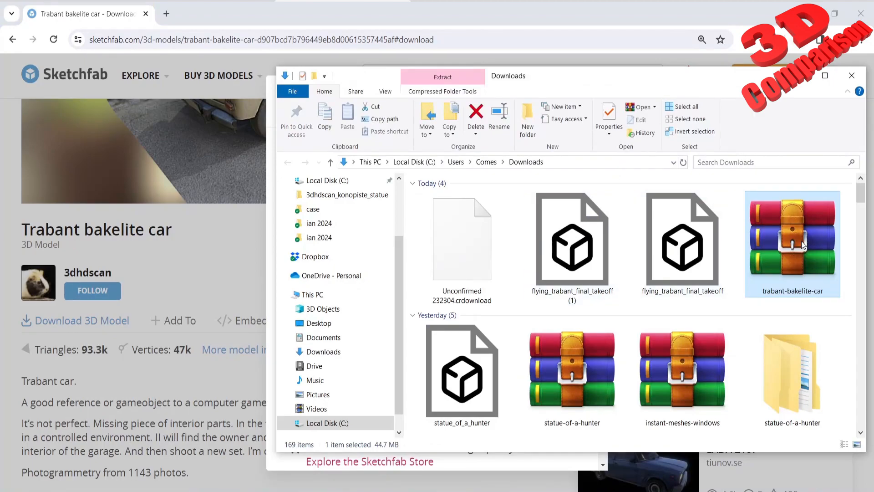
right_click(741, 250)
click(760, 295)
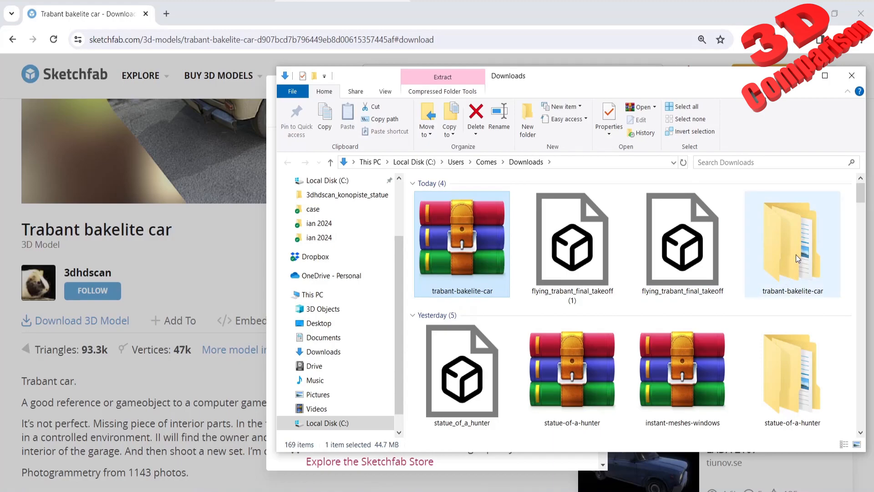
Extract the archive inside the source folder of trabant-bakelite-car and open the extracted trabik folder
double_click(790, 242)
click(454, 202)
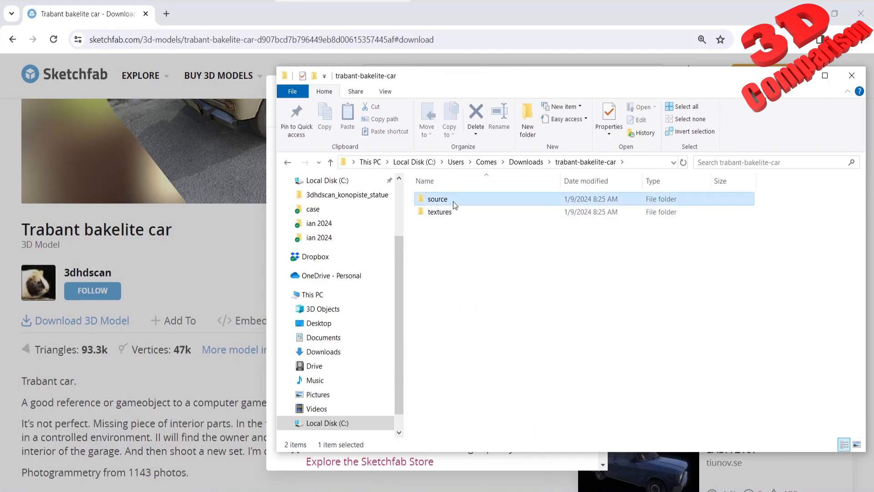
double_click(452, 201)
right_drag(452, 200, 446, 239)
click(524, 286)
double_click(441, 201)
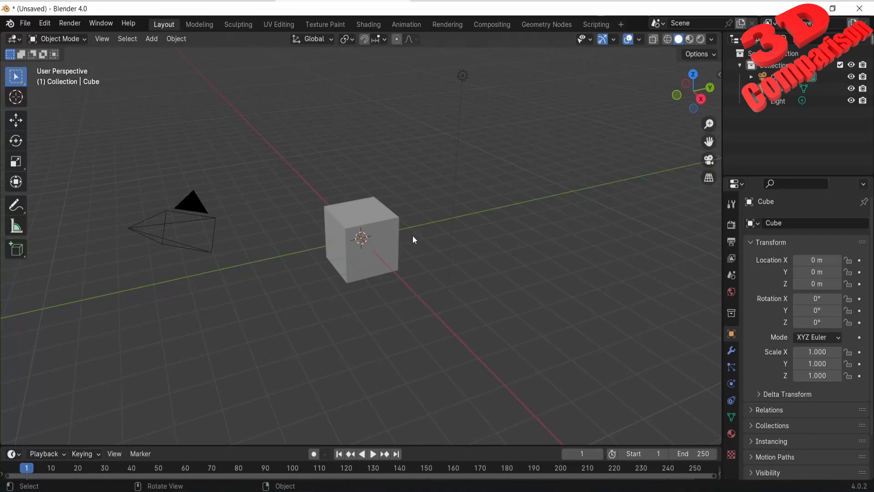
Switch to Blender and start an FBX import from the Downloads folder
click(25, 23)
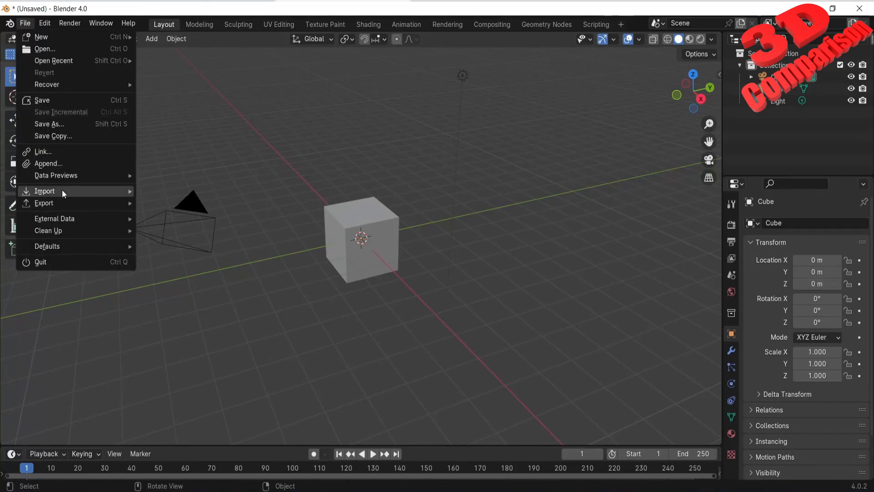
mouse_move(121, 193)
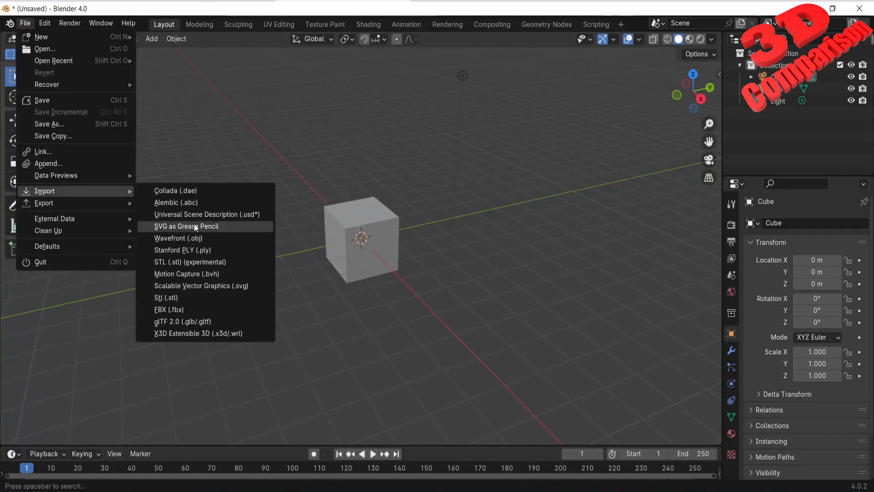
click(176, 309)
click(182, 177)
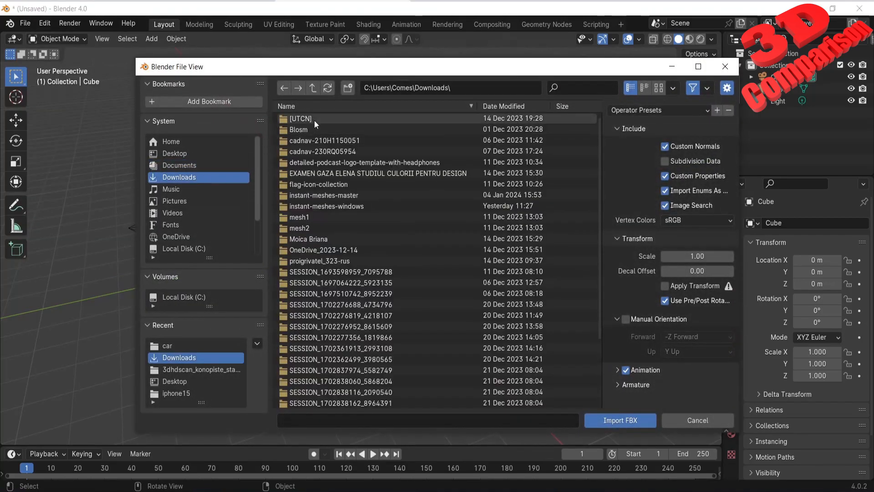
Import trabik_new.FBX from the extracted trabik folder inside trabant-bakelite-car\source
scroll(376, 254, down, 4)
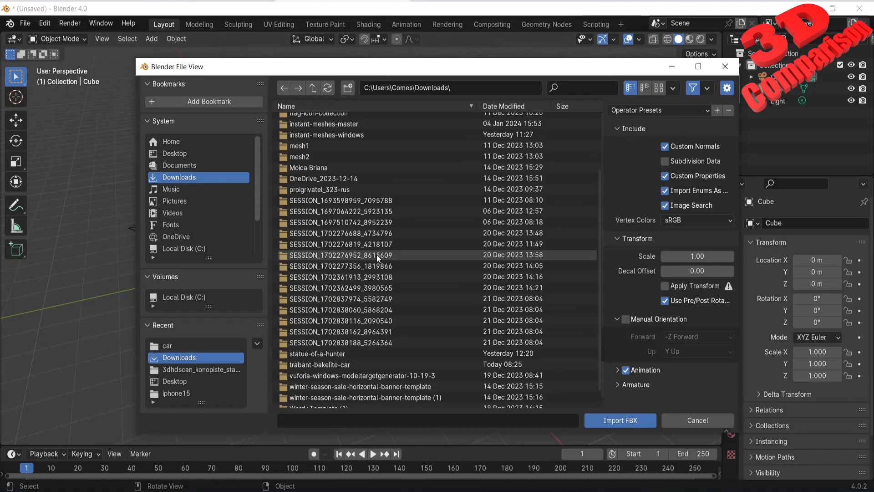
scroll(376, 255, down, 1)
scroll(331, 383, up, 3)
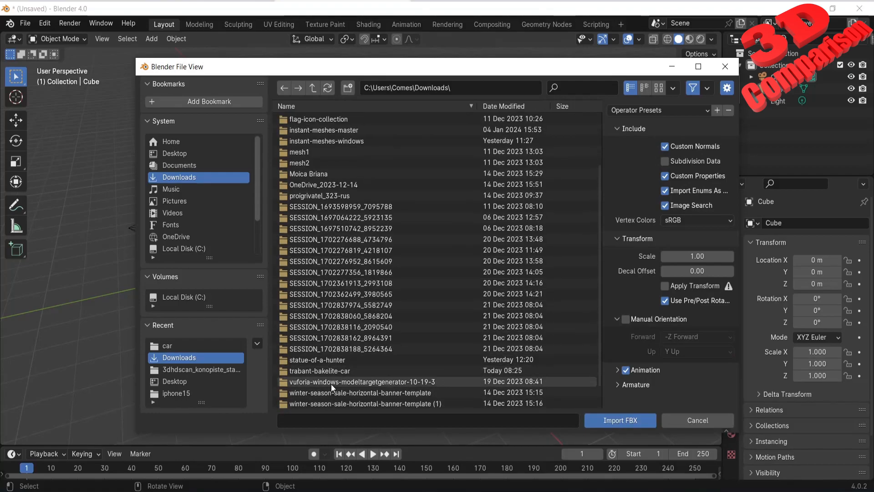
scroll(331, 384, up, 1)
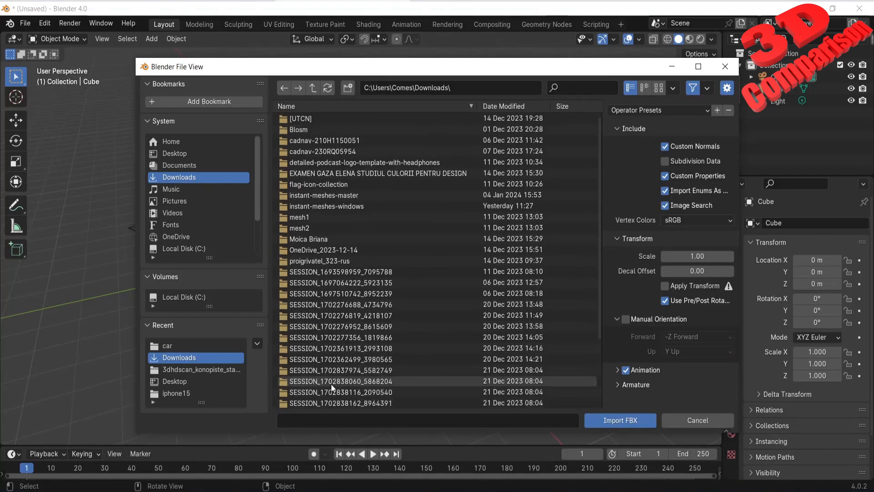
mouse_move(233, 491)
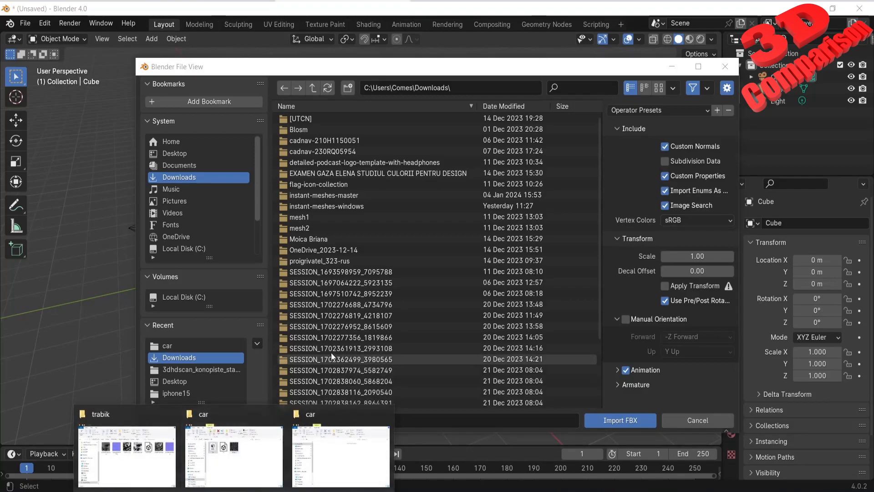
scroll(332, 351, down, 3)
double_click(338, 364)
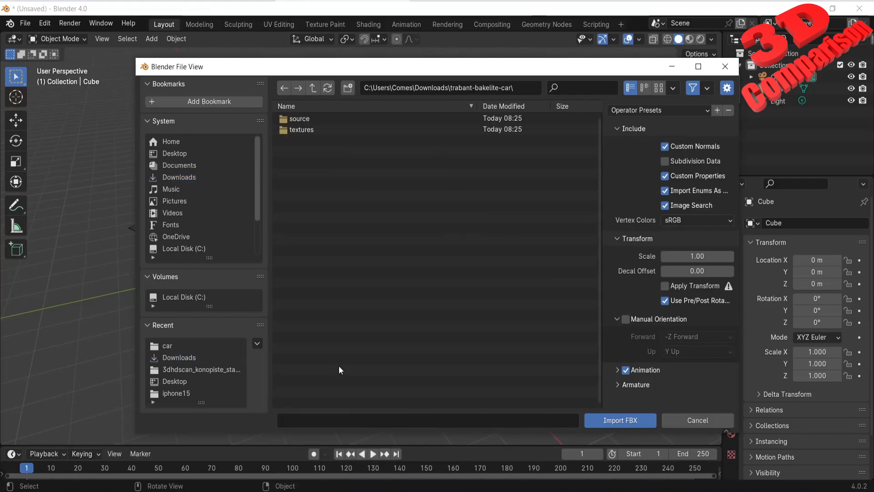
double_click(313, 120)
double_click(313, 119)
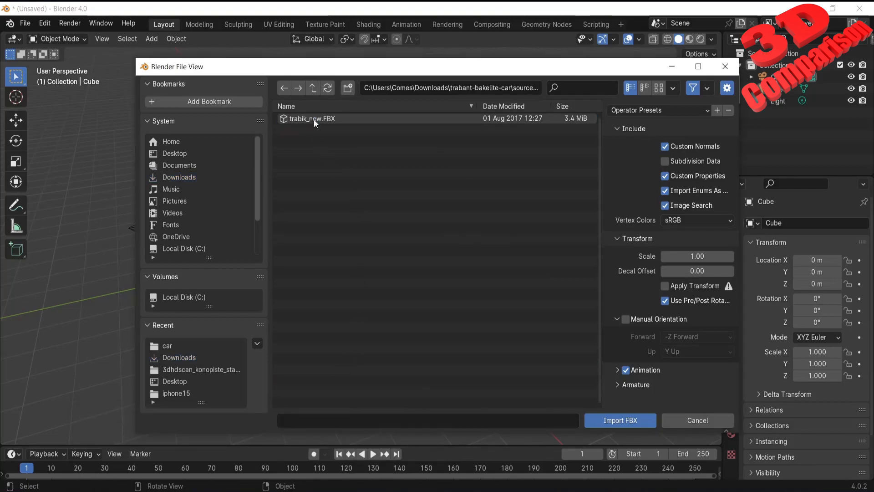
click(314, 119)
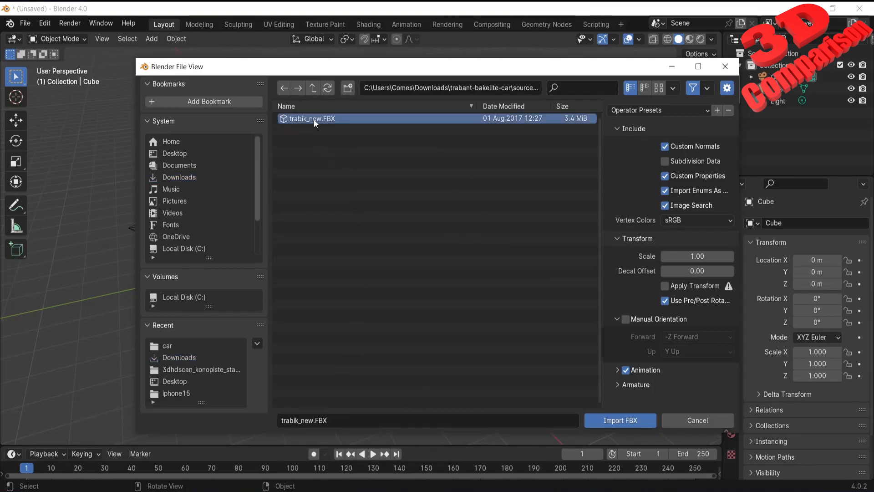
click(619, 419)
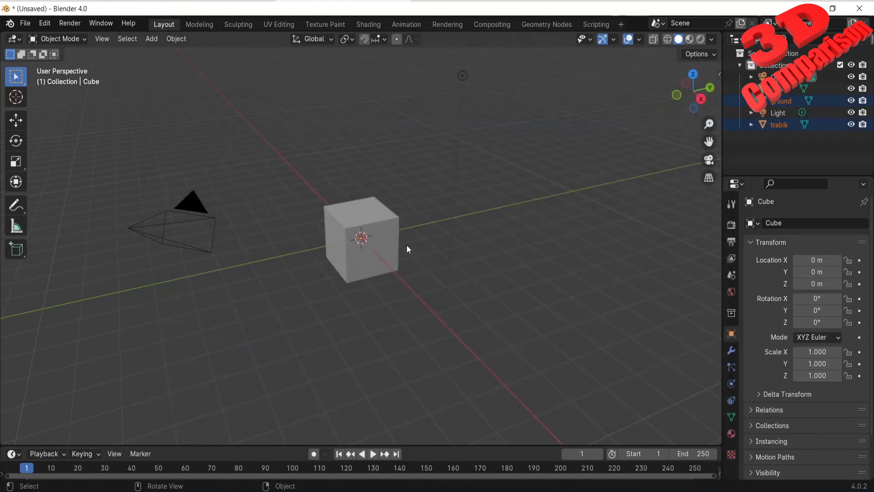
Delete the default cube that hides the imported car
click(388, 247)
key(Delete)
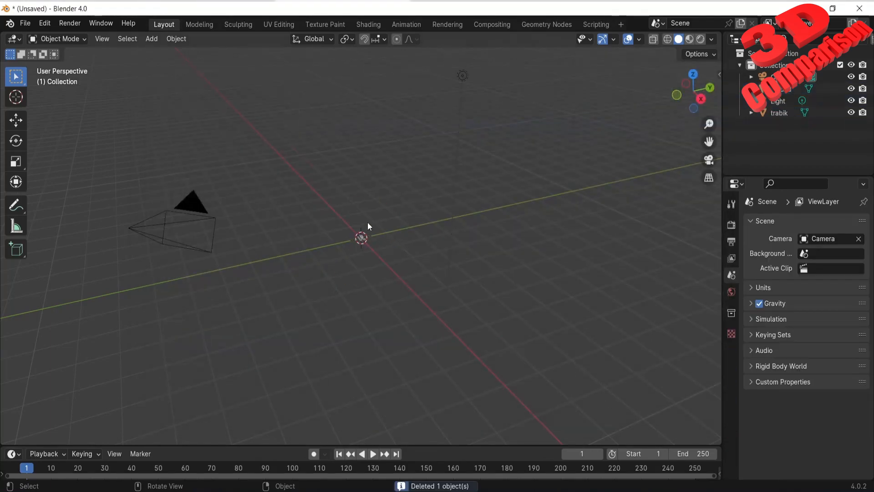
scroll(369, 228, up, 3)
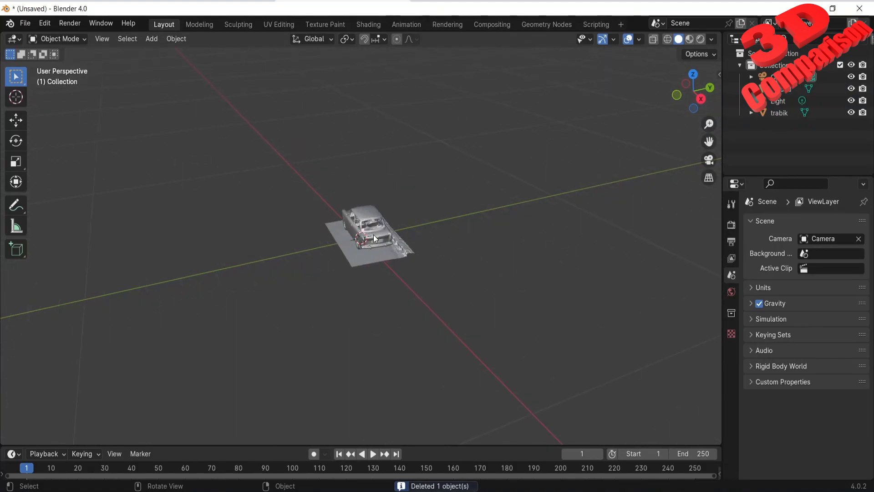
Set the viewport shading to Material Preview and examine the imported car's surface
click(689, 38)
scroll(367, 237, up, 5)
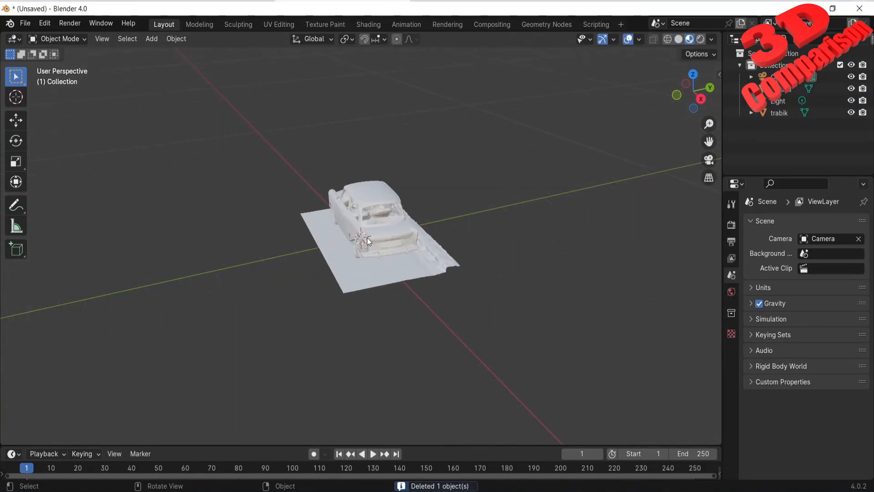
middle_drag(367, 237, 532, 234)
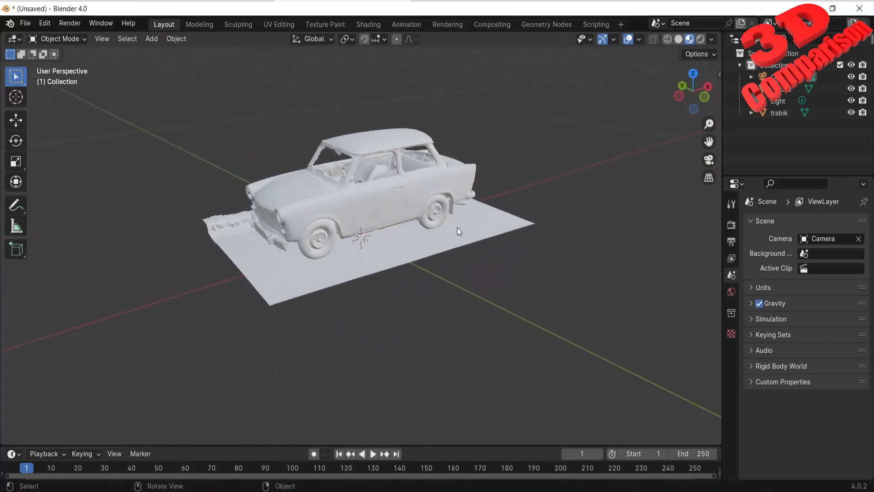
click(387, 207)
scroll(387, 206, up, 5)
middle_drag(419, 281, 450, 282)
middle_drag(626, 245, 586, 231)
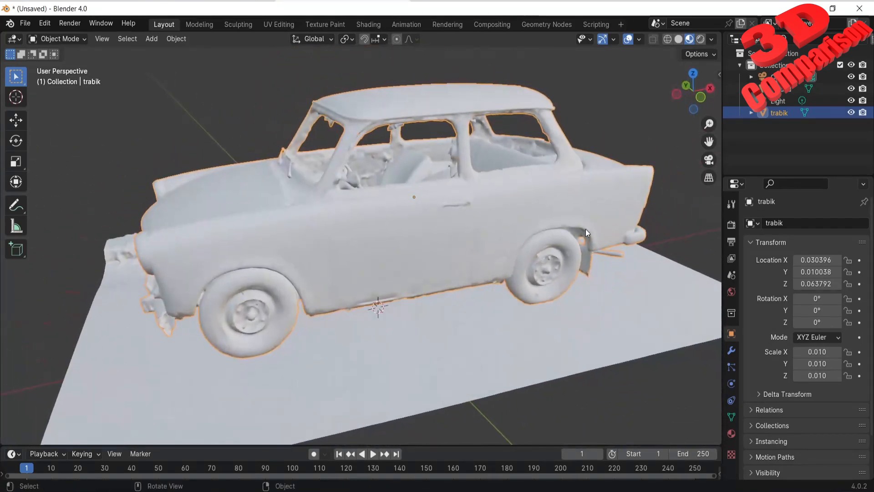
scroll(584, 228, down, 3)
click(613, 225)
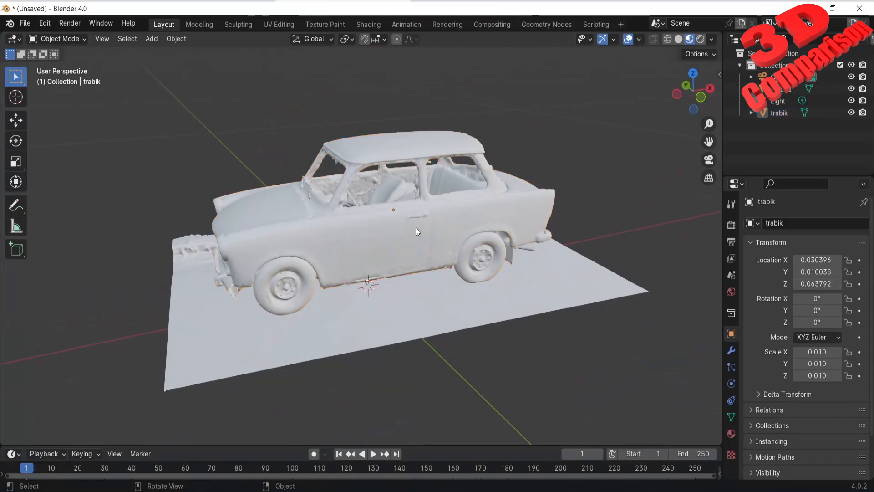
Select the trabik car and show its Principled BSDF material nodes in the Shading workspace
click(395, 183)
click(381, 26)
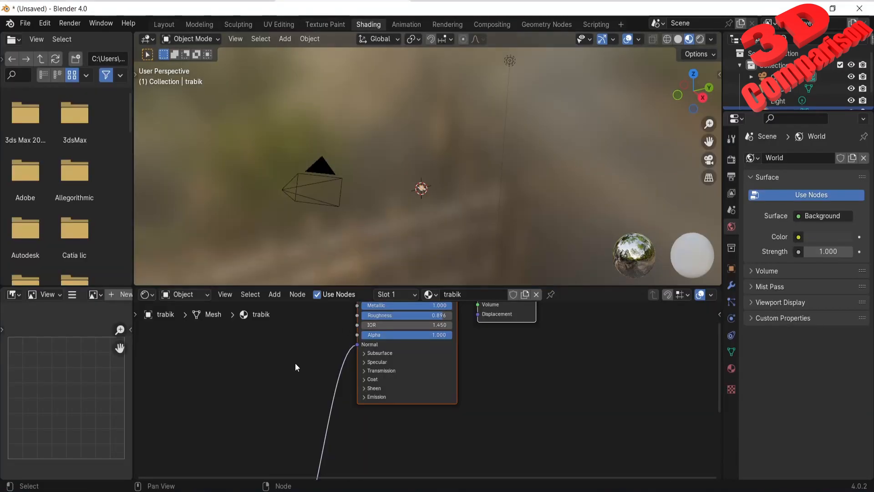
scroll(275, 387, down, 9)
middle_drag(310, 425, 320, 342)
scroll(330, 364, up, 5)
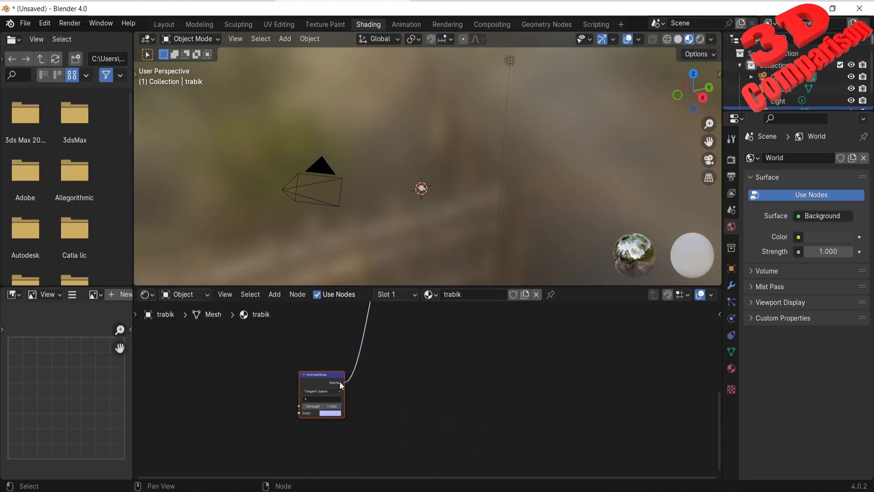
scroll(341, 384, up, 2)
middle_drag(438, 429, 469, 428)
middle_drag(430, 364, 408, 399)
click(275, 373)
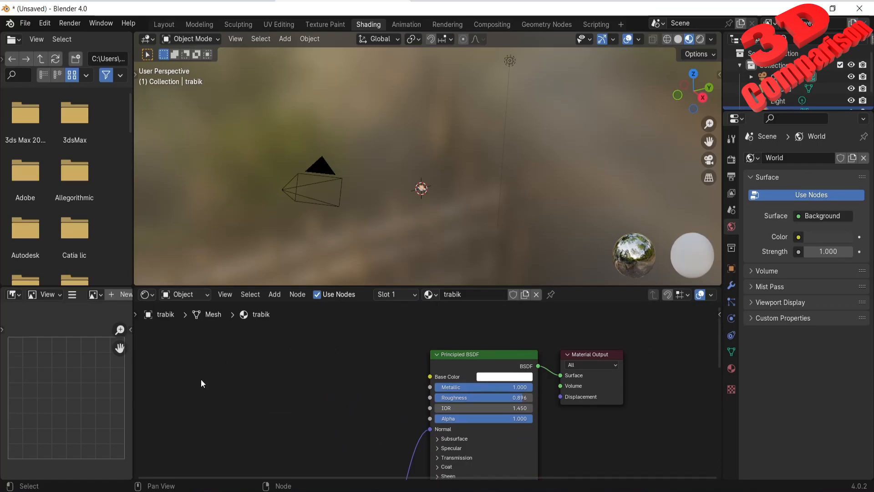
Add the trabikDiffuseMap image from the trabik folder to the car's material and connect its Color to Base Color
click(127, 453)
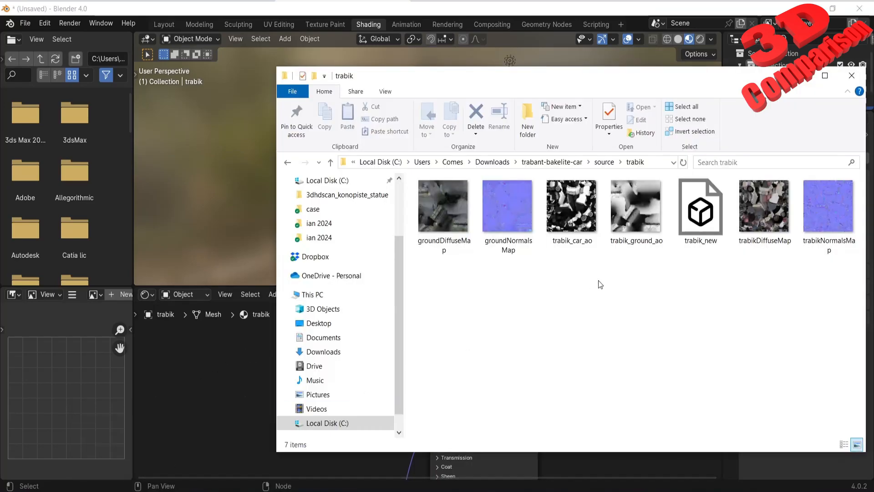
drag(774, 213, 430, 377)
click(217, 348)
middle_drag(492, 209, 430, 225)
key(KP_Decimal)
middle_drag(455, 176, 476, 182)
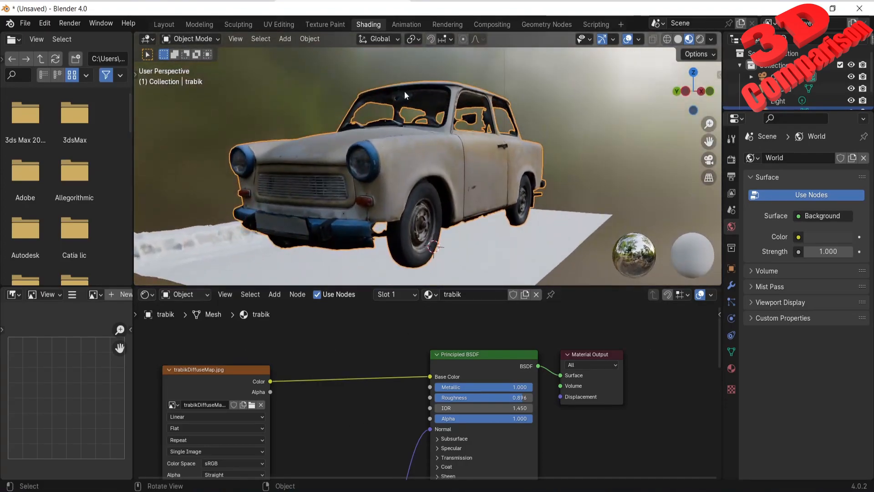
Add the groundDiffuseMap image to the ground's trabik_ground material and connect its Color to Base Color
click(481, 249)
mouse_move(234, 491)
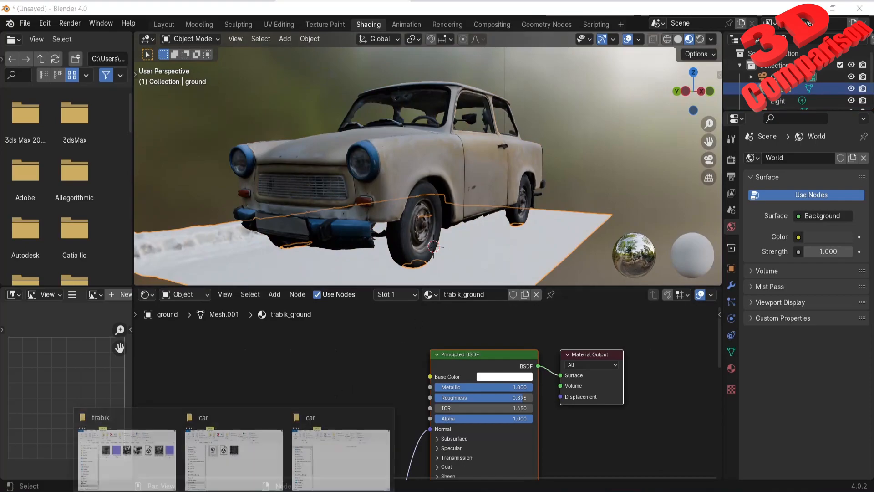
click(130, 460)
drag(469, 216, 182, 378)
drag(279, 391, 305, 392)
drag(430, 378, 431, 377)
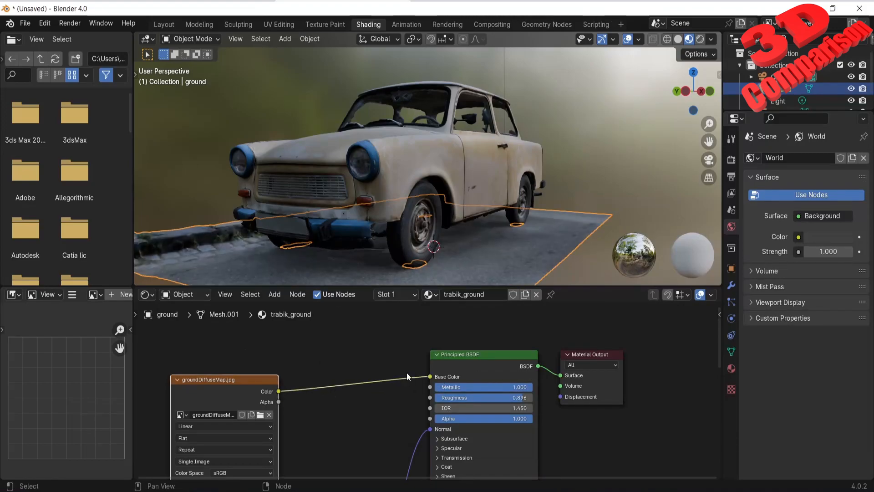
middle_drag(490, 190, 419, 228)
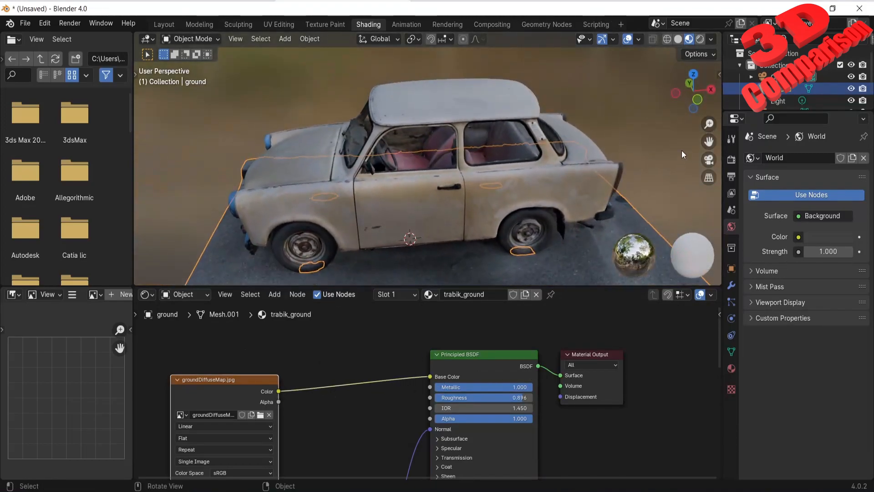
Switch to the Modeling workspace with Material Preview shading and return to Object Mode
click(192, 23)
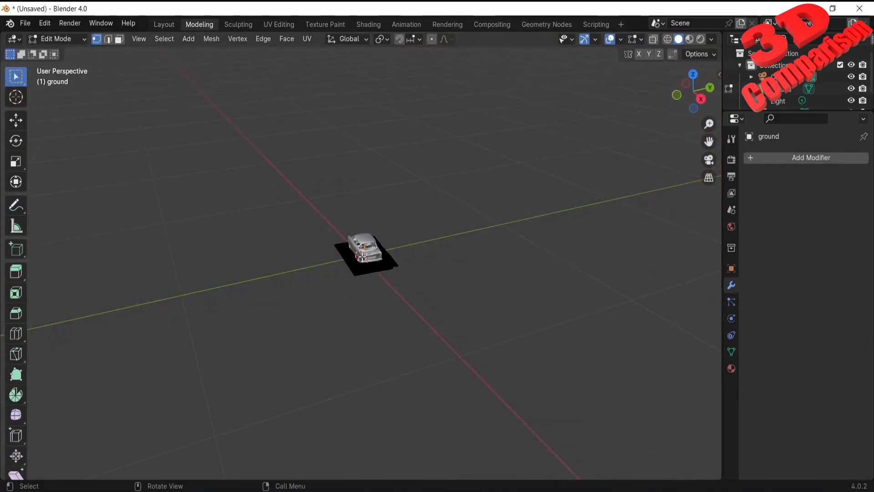
click(689, 39)
middle_drag(388, 236, 457, 224)
key(Tab)
scroll(370, 226, up, 6)
middle_drag(370, 225, 430, 233)
scroll(335, 167, down, 1)
Select both the trabik car and the ground, and start a Wavefront OBJ export
click(434, 205)
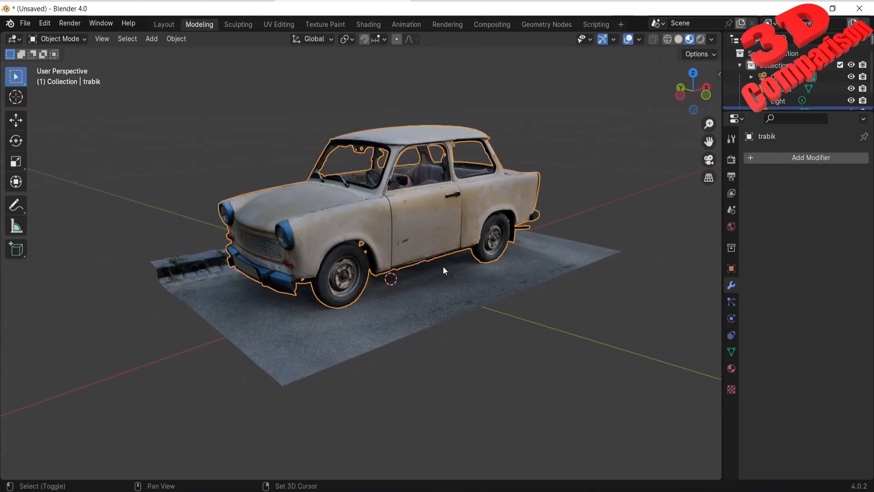
shift+click(444, 272)
click(32, 25)
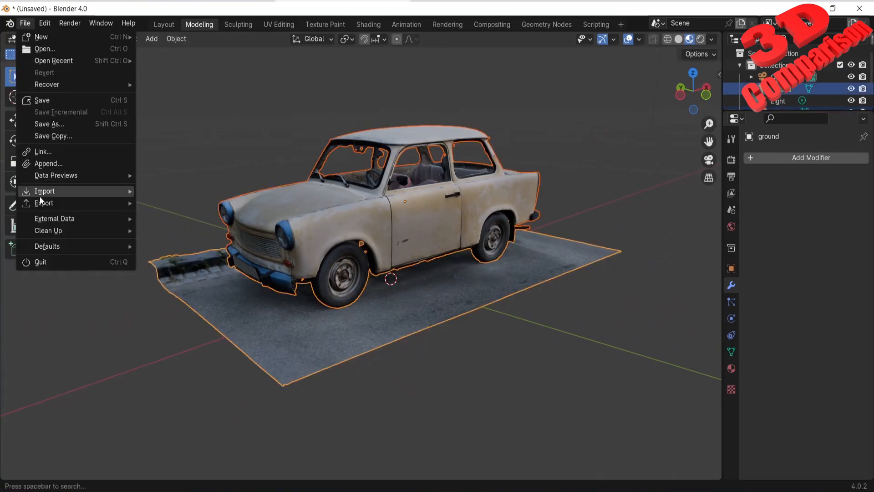
mouse_move(42, 202)
click(220, 262)
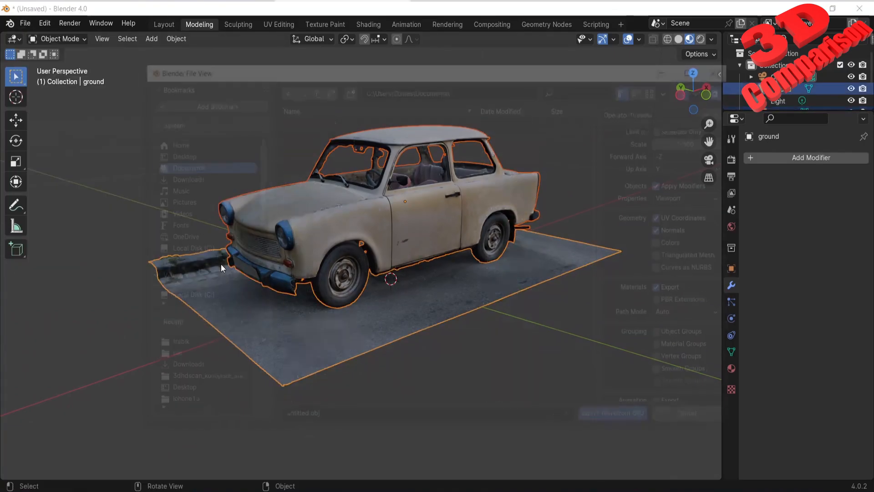
Export the scene as car.obj into the trabik folder under Downloads\trabant-bakelite-car\source
click(185, 155)
click(183, 178)
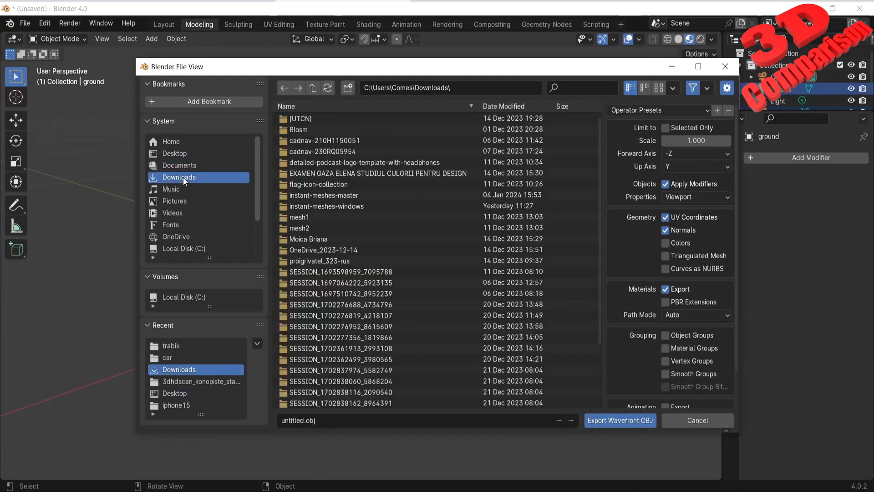
scroll(334, 289, down, 4)
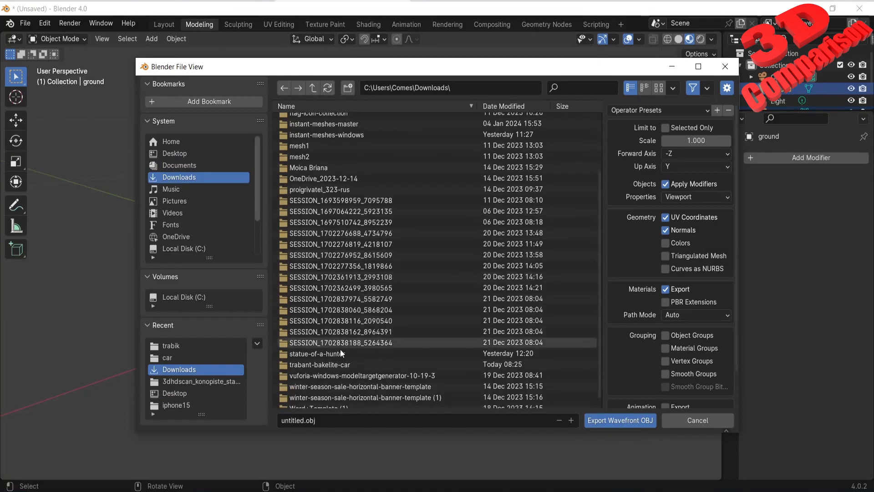
double_click(333, 363)
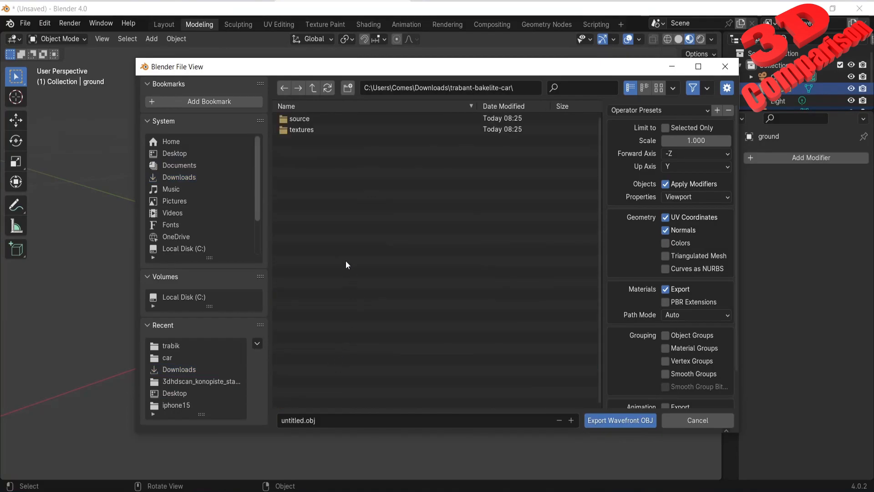
double_click(312, 119)
double_click(312, 119)
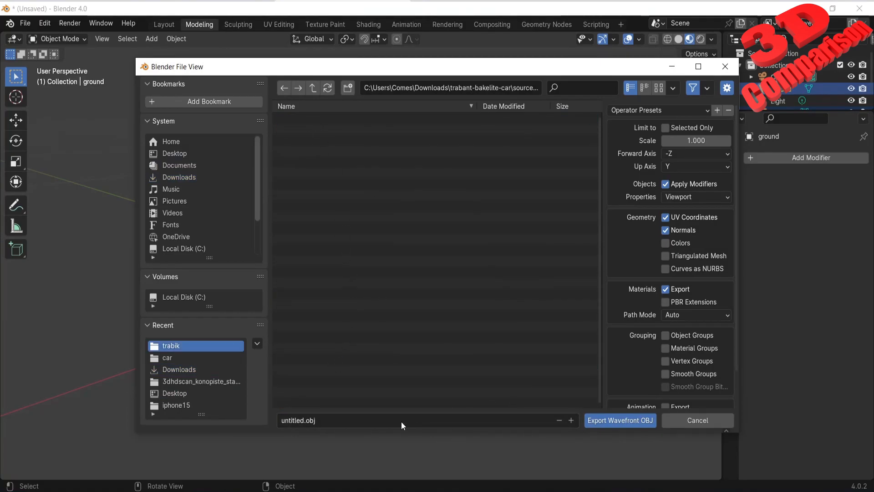
click(352, 421)
click(300, 421)
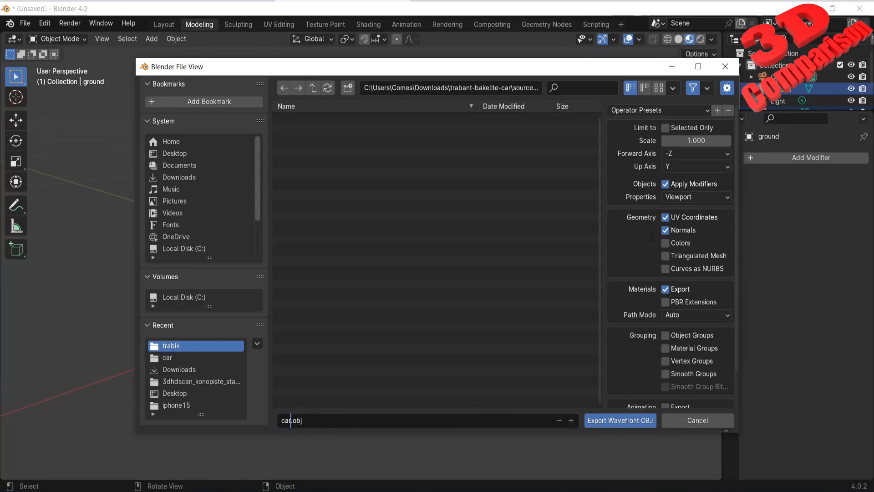
click(621, 420)
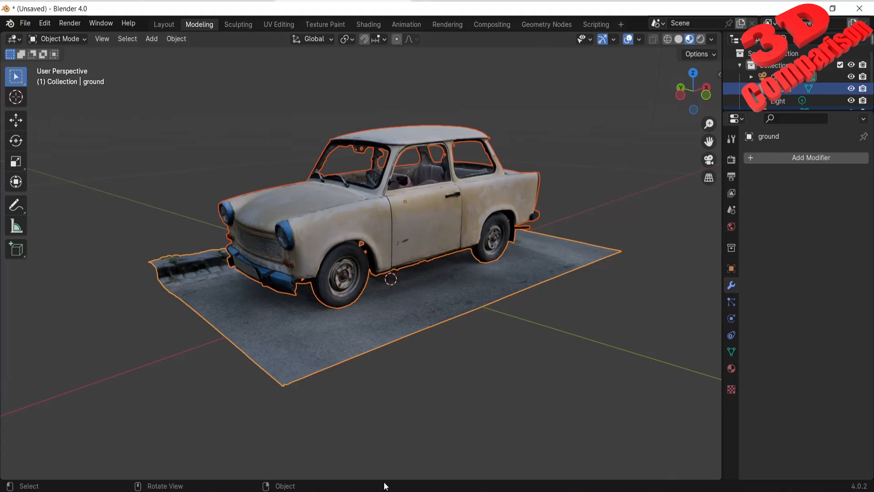
Switch to Autodesk Fusion 360 and start inserting a mesh from the local computer into the empty design
click(386, 463)
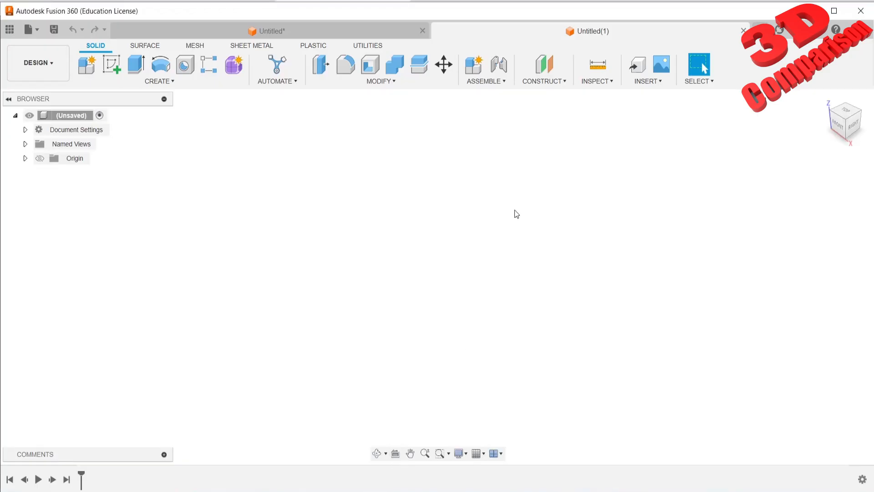
click(648, 81)
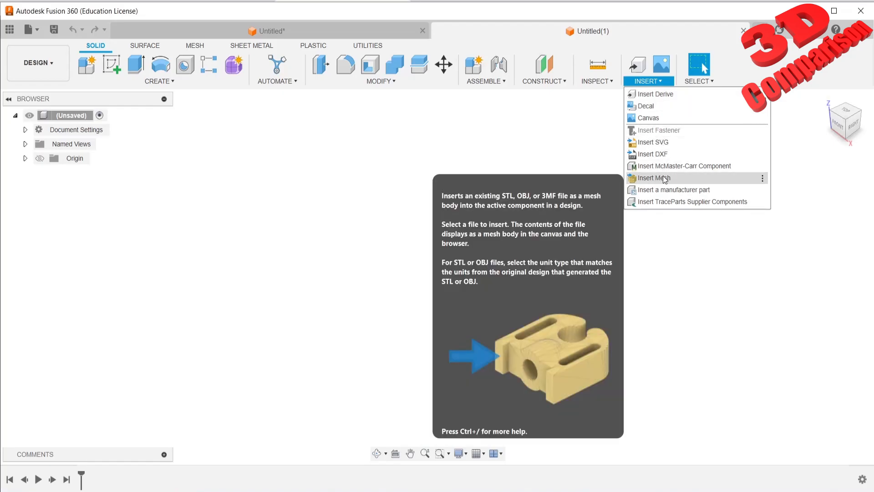
click(663, 176)
click(313, 373)
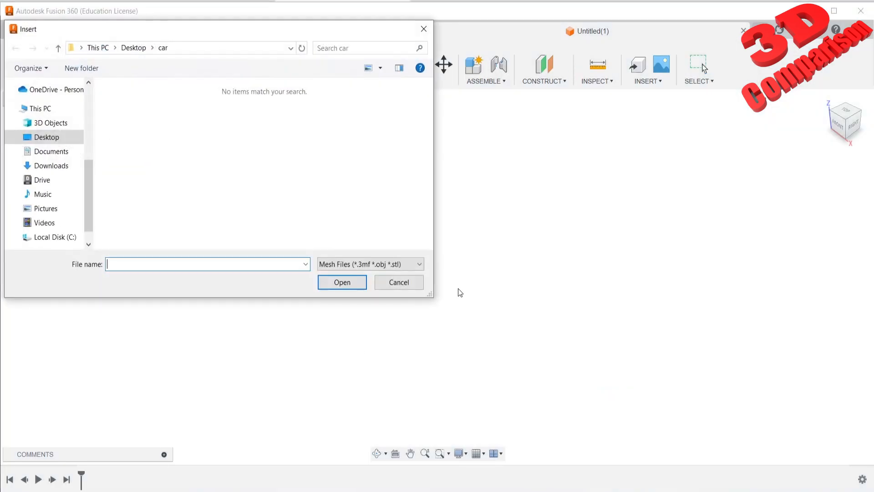
Insert the car OBJ file from the trabik folder under Downloads\trabant-bakelite-car\source
scroll(68, 180, up, 5)
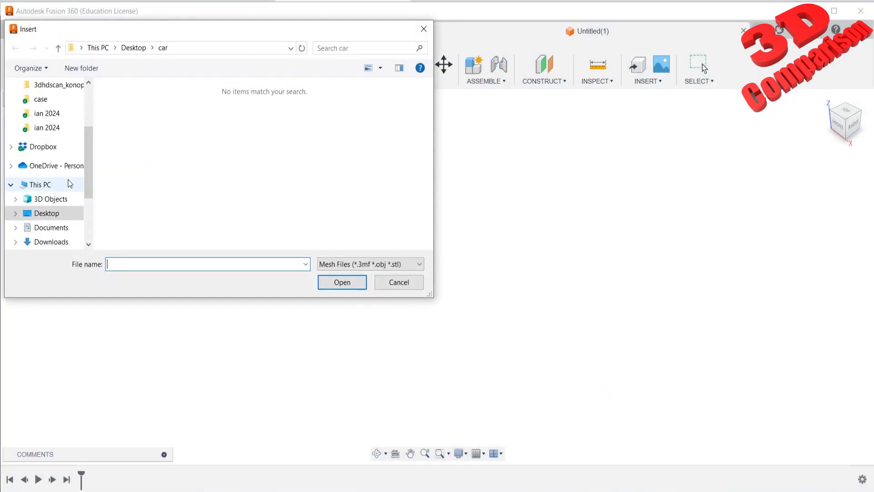
click(54, 123)
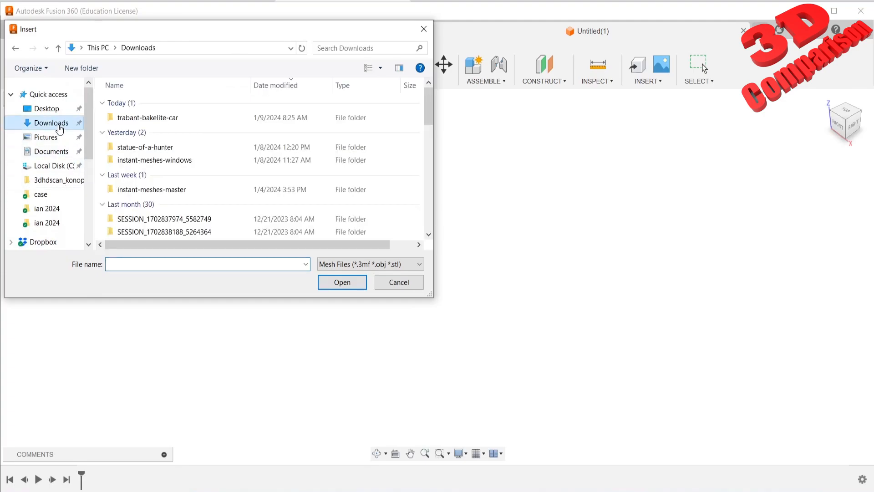
click(177, 119)
double_click(177, 120)
double_click(149, 106)
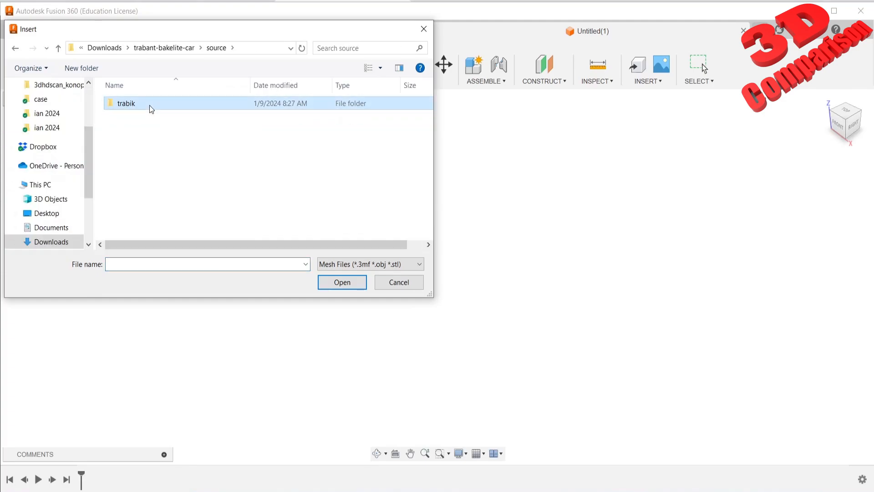
double_click(149, 106)
click(149, 106)
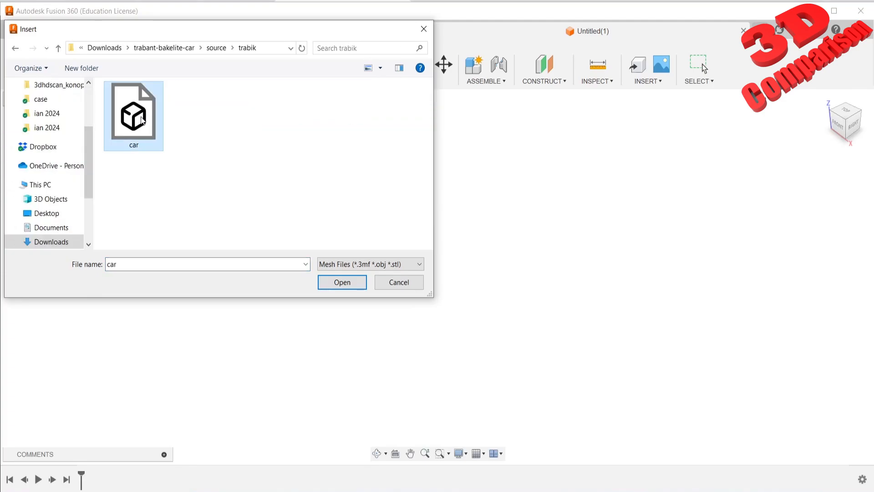
click(349, 283)
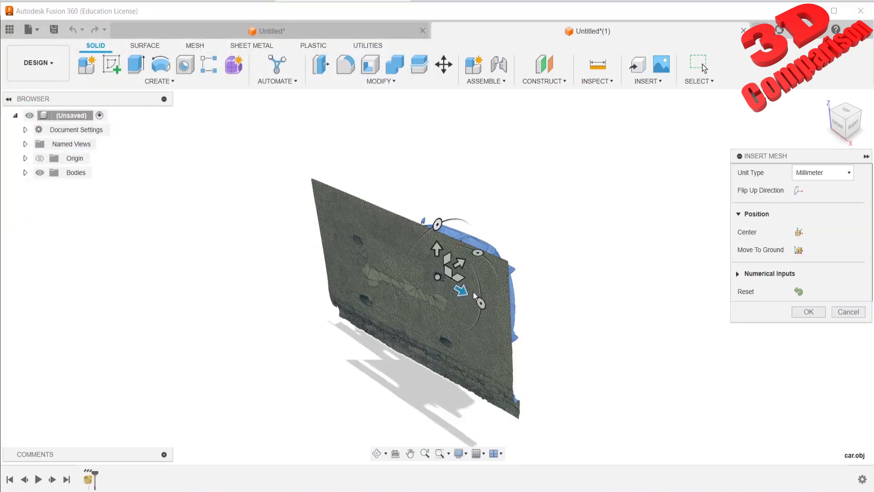
Rotate the inserted mesh so the car stands upright, move it to the ground and accept the placement
middle_drag(478, 232, 444, 252)
drag(459, 228, 357, 253)
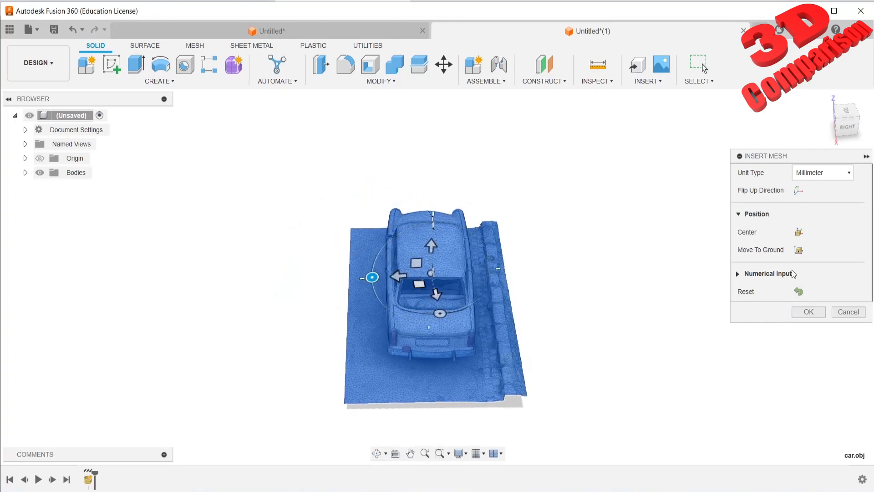
click(798, 251)
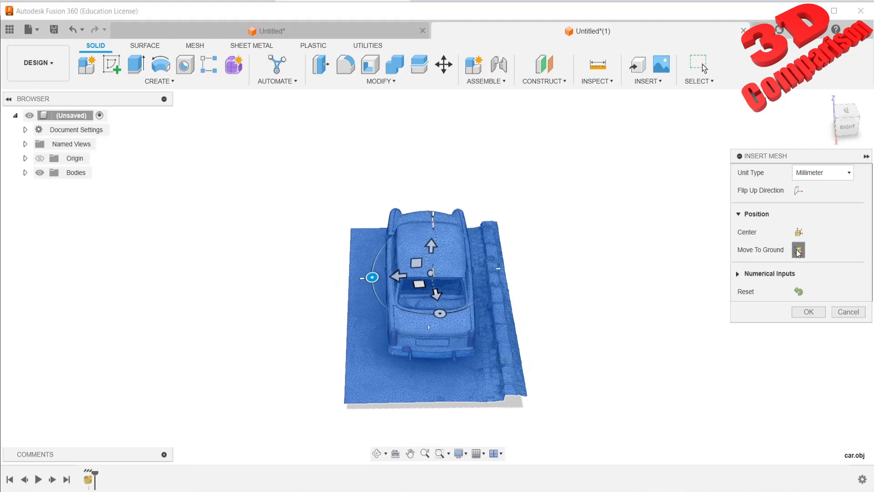
click(811, 312)
Set the visual style of the textured car mesh to shaded without visible edges
middle_drag(473, 329, 415, 255)
scroll(443, 287, down, 2)
scroll(443, 288, up, 4)
scroll(435, 288, up, 2)
scroll(431, 285, down, 4)
click(413, 263)
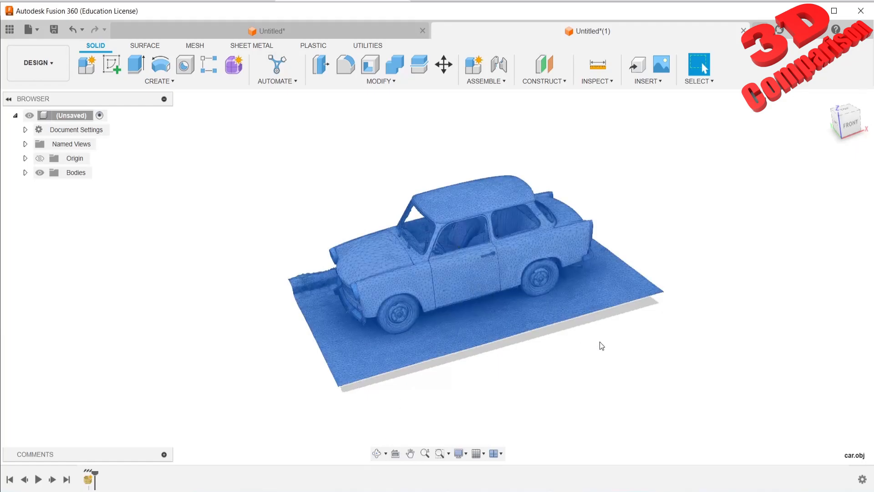
click(602, 346)
click(466, 454)
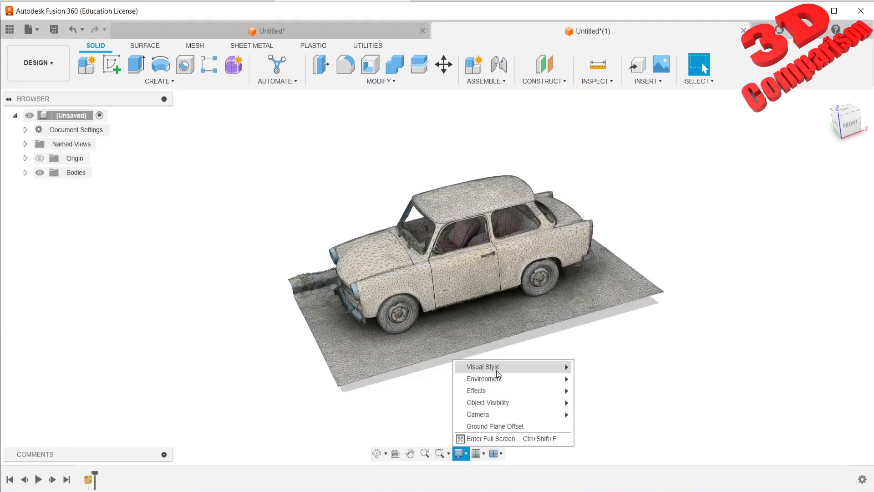
mouse_move(496, 370)
click(591, 367)
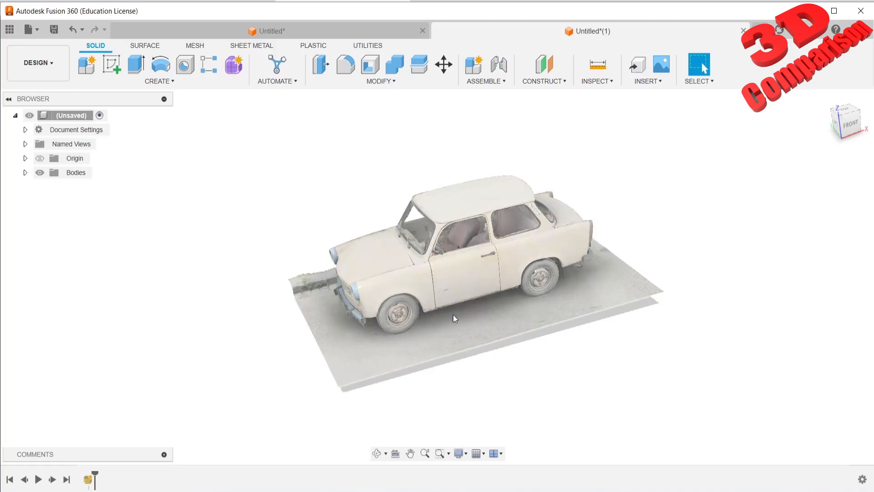
Examine the textured car mesh from the Left view and return to the home view
click(438, 299)
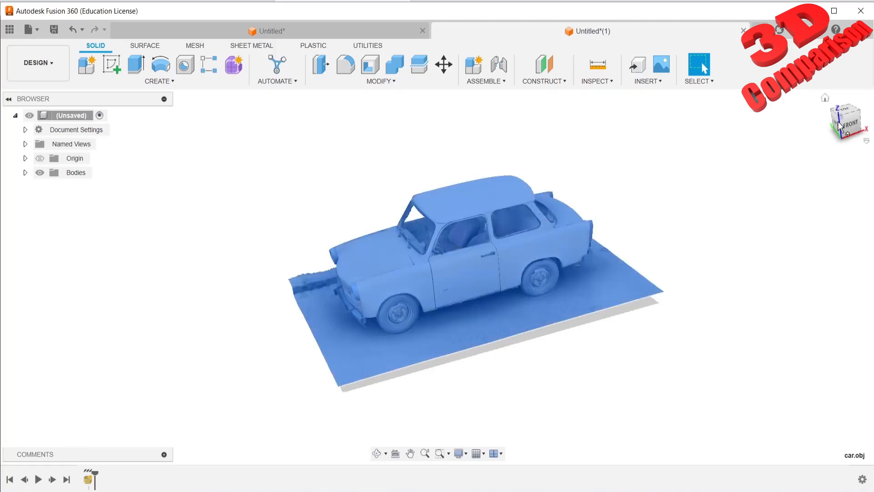
click(836, 127)
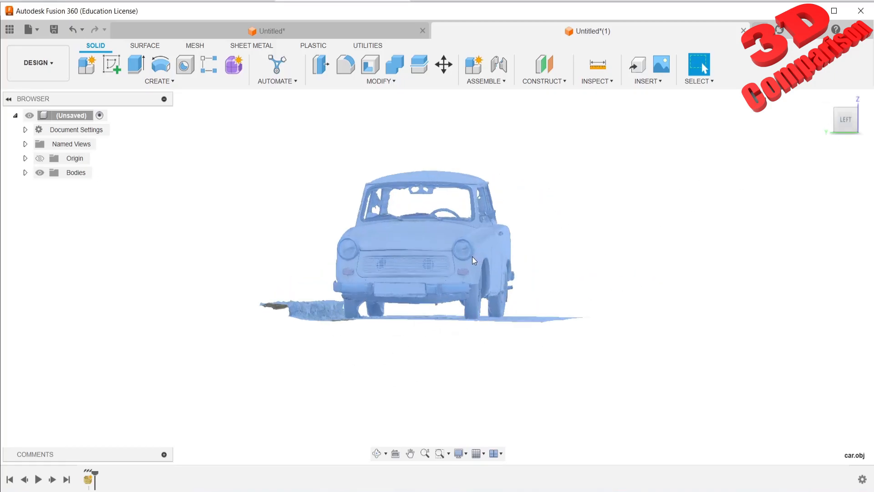
click(647, 231)
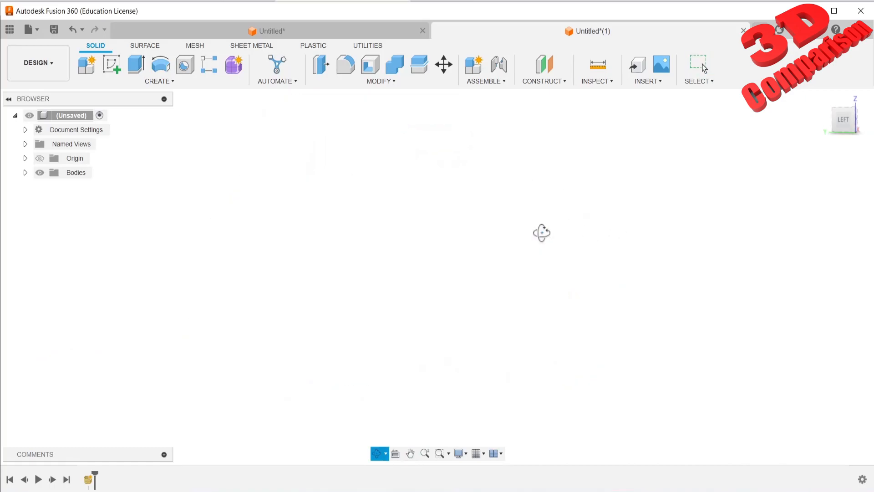
click(821, 100)
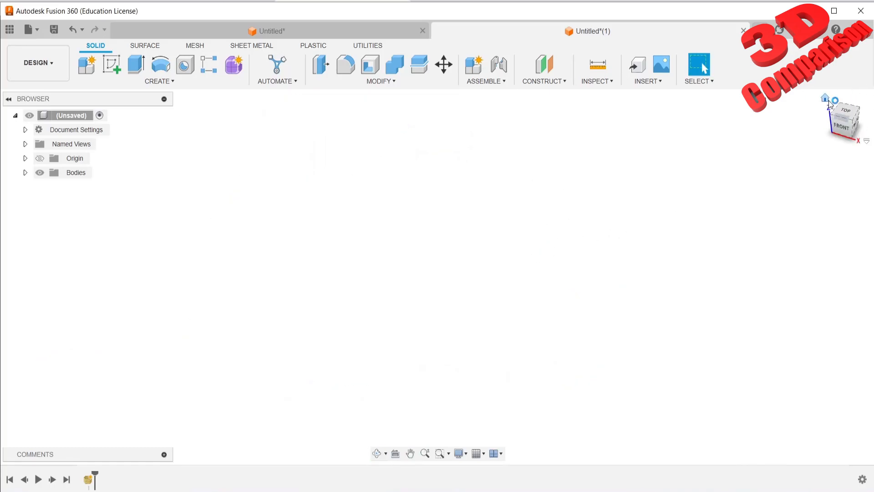
shift+middle_drag(561, 301, 435, 286)
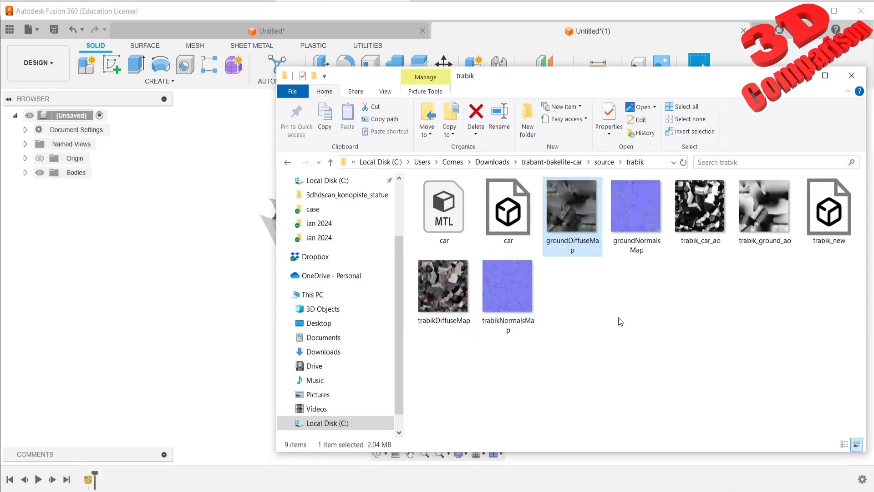
Switch to the trabik folder in File Explorer and open the car MTL file in Notepad
click(638, 308)
click(447, 289)
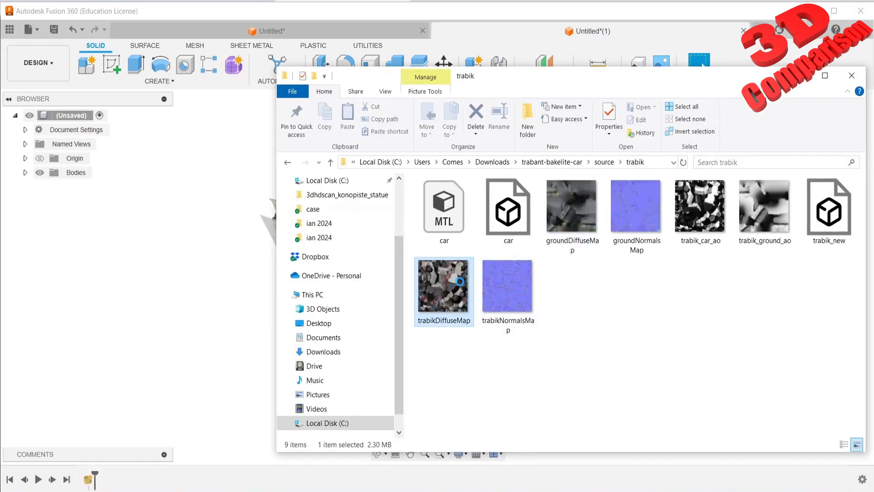
click(456, 208)
right_click(455, 206)
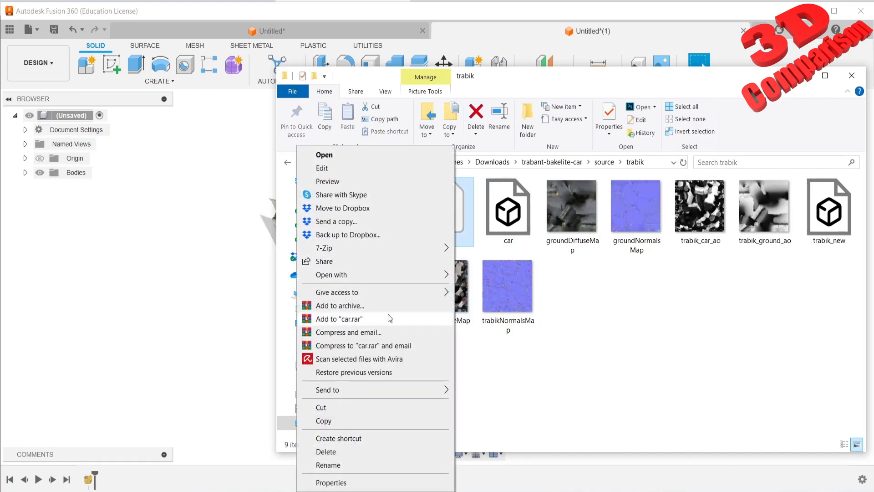
mouse_move(406, 274)
click(483, 303)
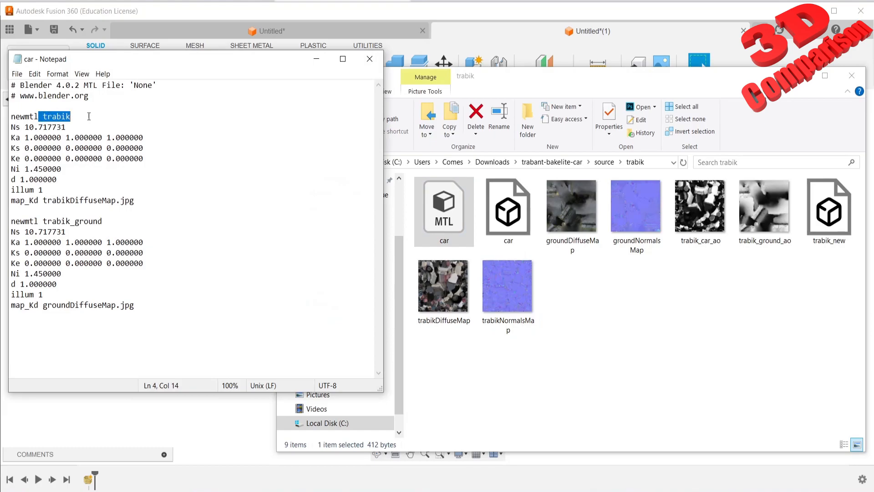
Highlight the trabikDiffuseMap and groundDiffuseMap texture references in the MTL file, and select the car OBJ file in the folder
drag(43, 200, 129, 201)
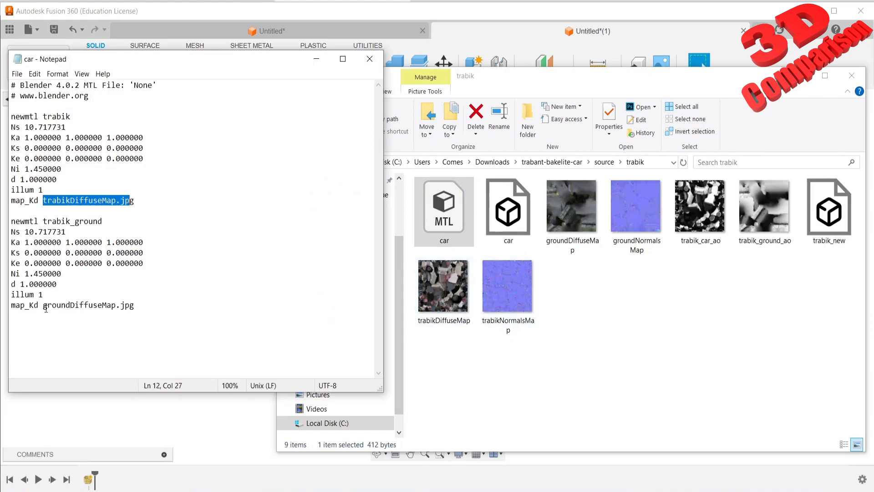
drag(43, 305, 118, 302)
click(527, 244)
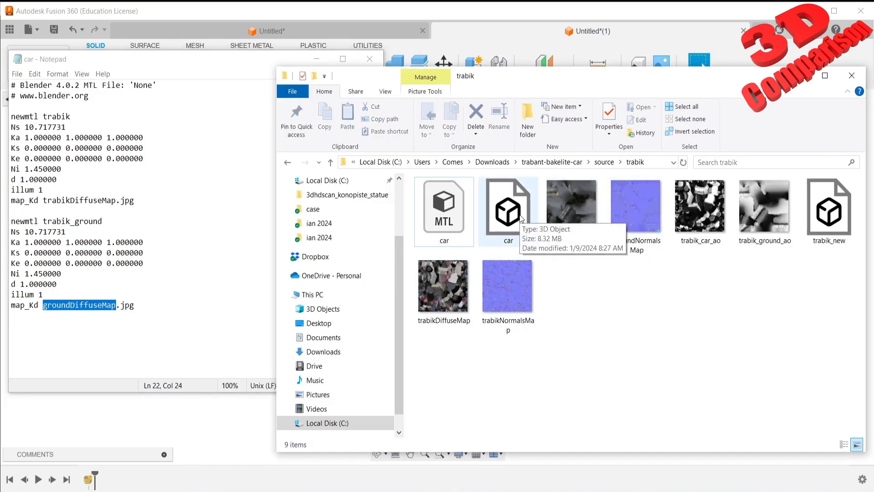
click(521, 219)
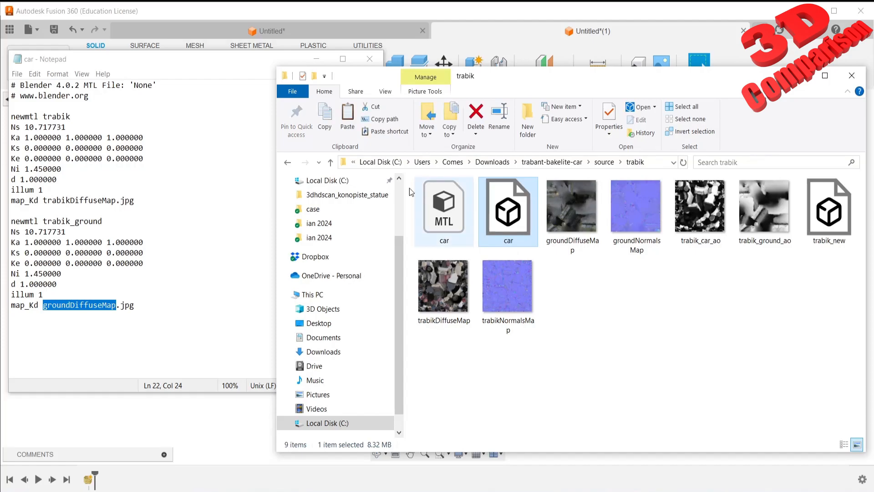
Create a new folder named "other folder" inside the trabik folder
right_click(623, 308)
mouse_move(565, 268)
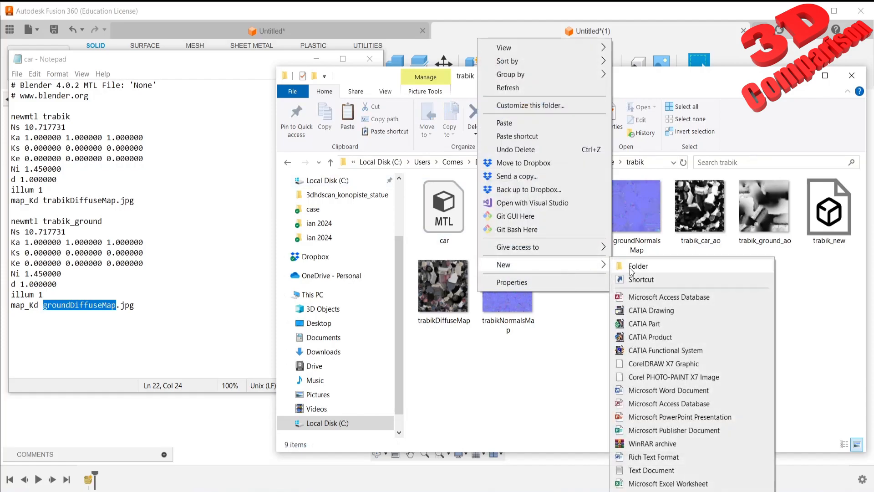
click(668, 270)
text(other folder)
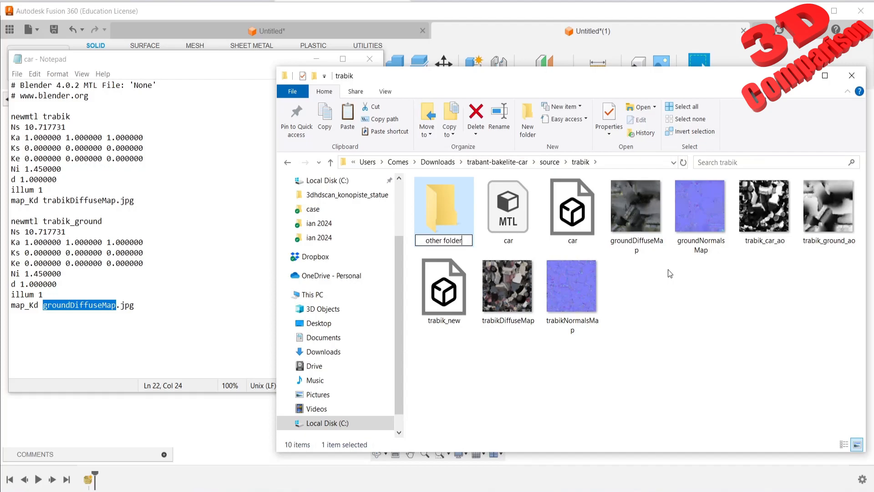
Confirm the new folder's name, open it and paste the copied car OBJ file inside
key(Return)
key(Return)
key(ctrl+v)
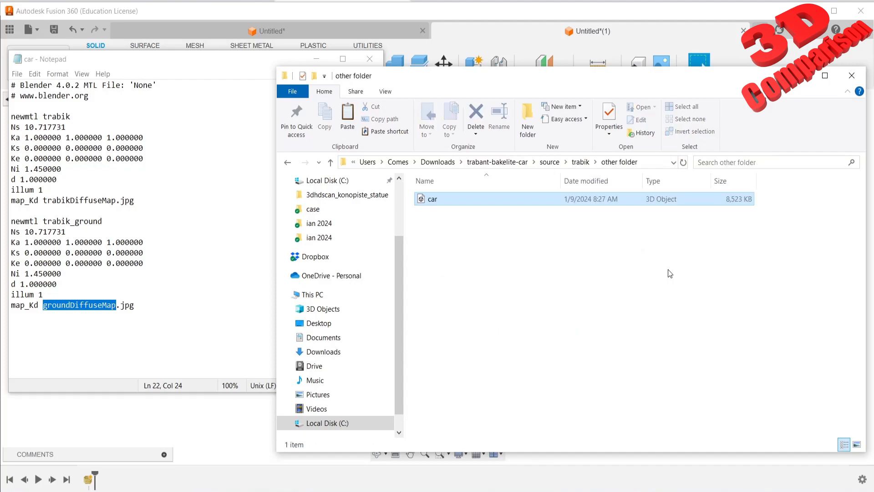
Switch to Fusion 360 and close the design with the balloon car mesh without saving it
click(560, 31)
click(302, 36)
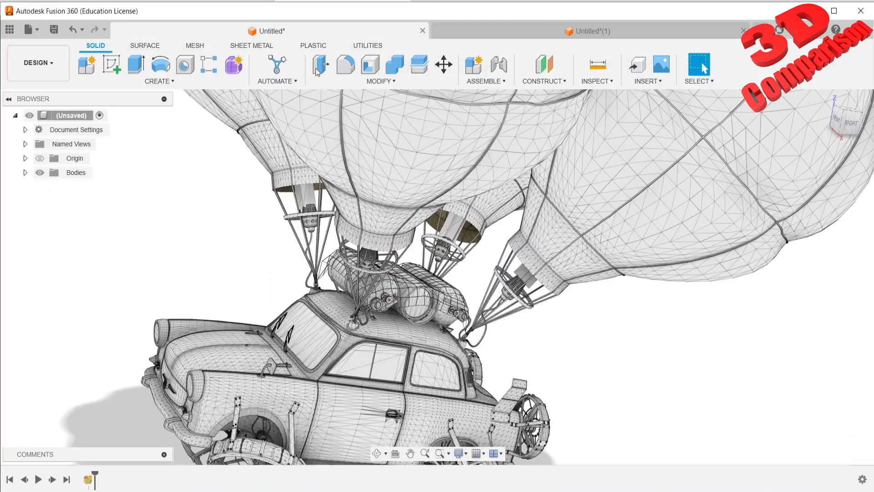
click(422, 31)
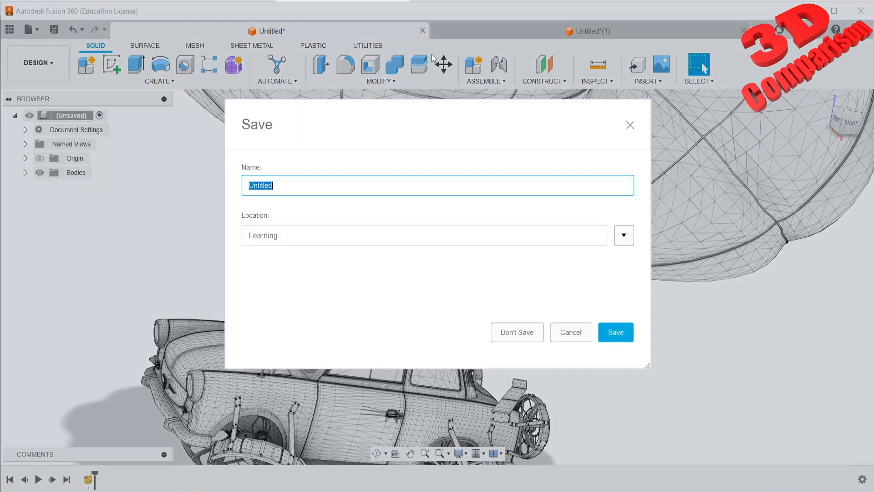
click(523, 332)
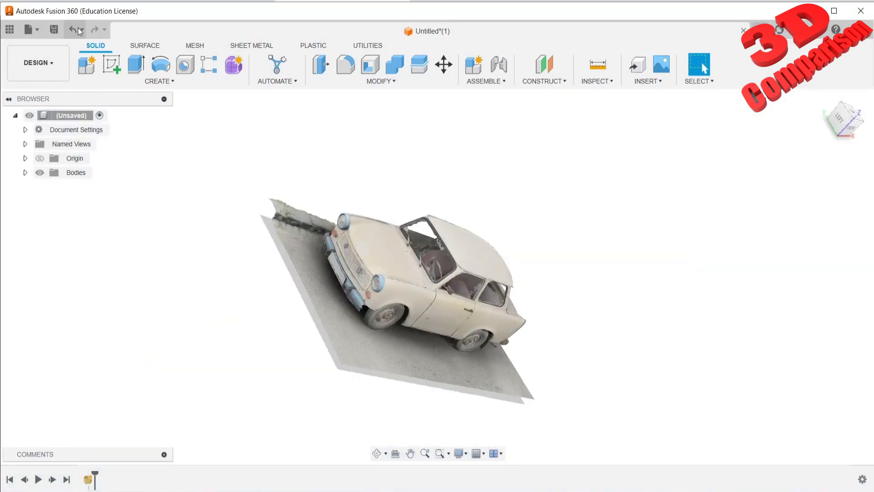
Create a new design and insert the car OBJ file from "other folder" as a mesh
click(29, 29)
click(48, 46)
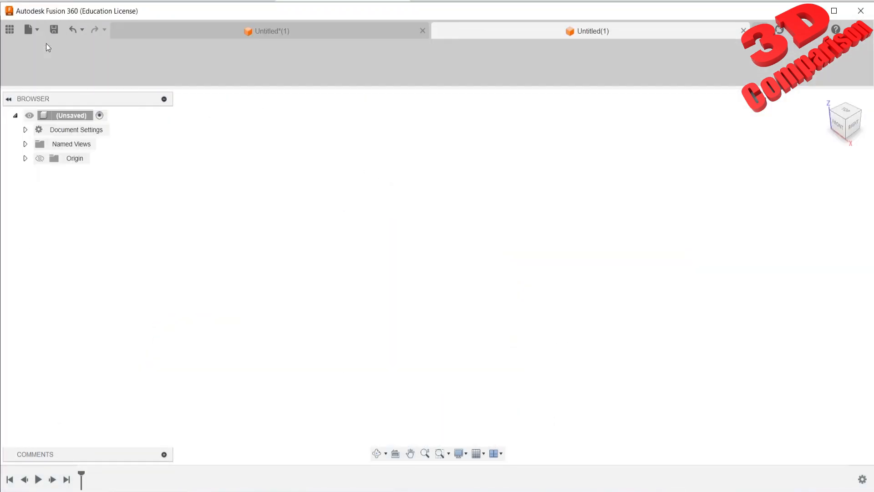
click(642, 83)
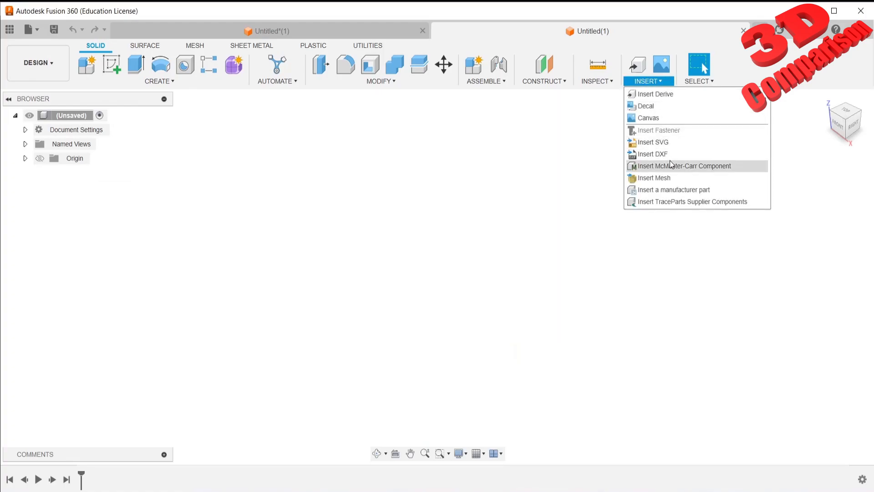
click(674, 177)
click(344, 377)
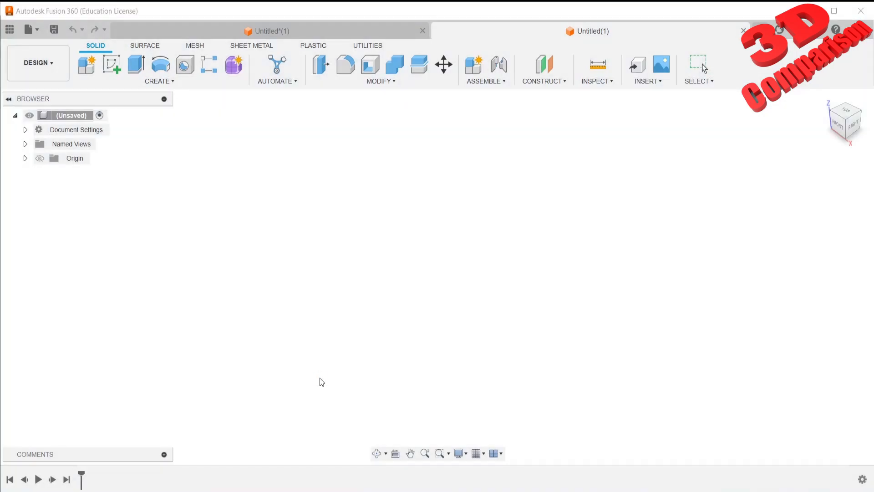
click(143, 125)
double_click(144, 125)
click(161, 143)
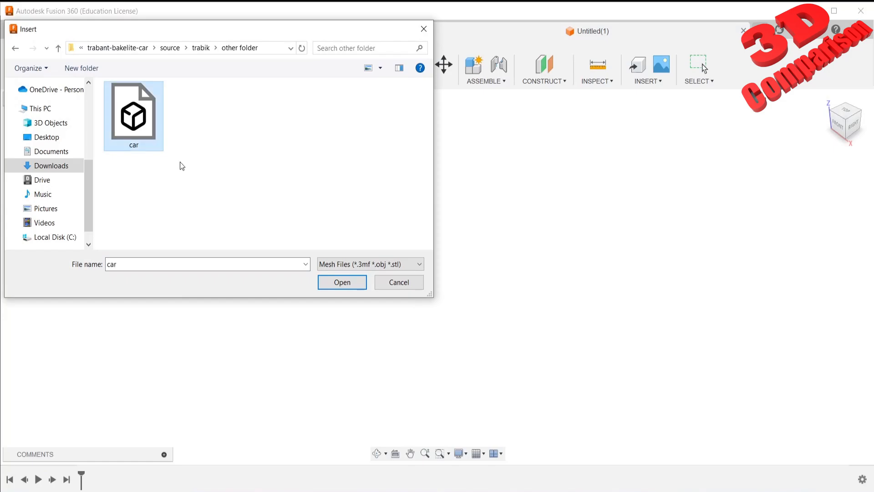
click(334, 283)
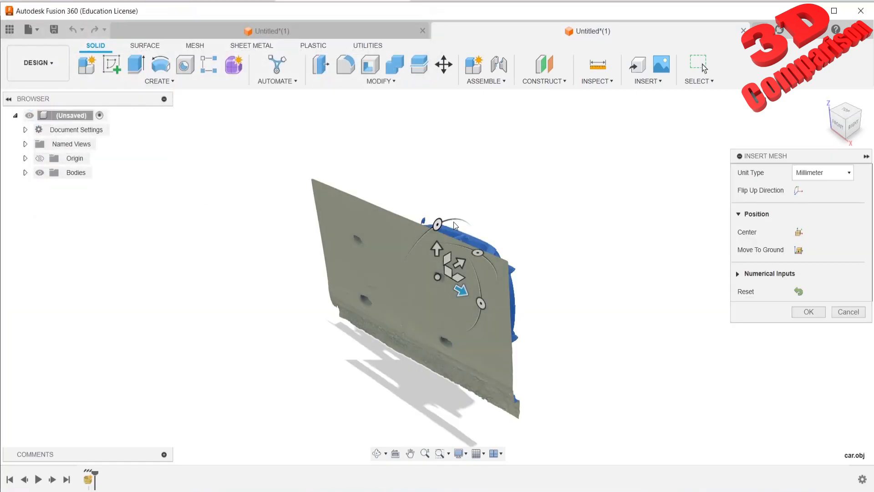
Rotate the inserted car mesh upright, move it to the ground, confirm the insertion and inspect the car from the front side
drag(454, 219, 379, 285)
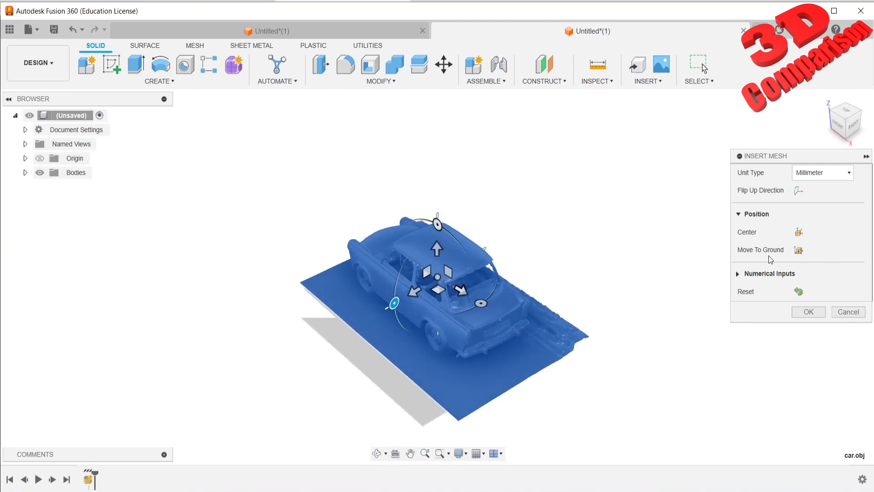
click(800, 250)
click(808, 311)
mouse_move(438, 335)
shift+middle_down()
mouse_move(451, 303)
mouse_move(454, 333)
shift+middle_up()
scroll(455, 326, down, 2)
scroll(455, 326, up, 5)
scroll(456, 326, down, 5)
shift+middle_drag(455, 323, 637, 363)
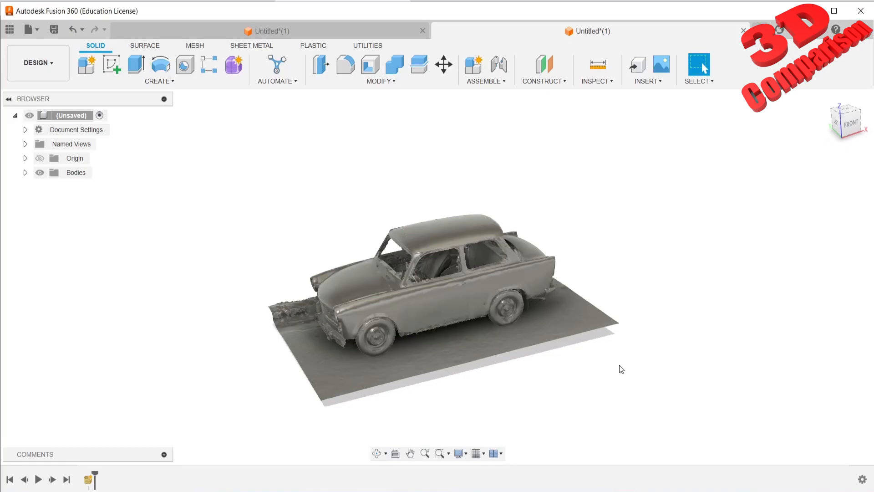
Switch to the trabik folder in File Explorer and copy the car MTL file and its diffuse map textures into "other folder"
click(234, 458)
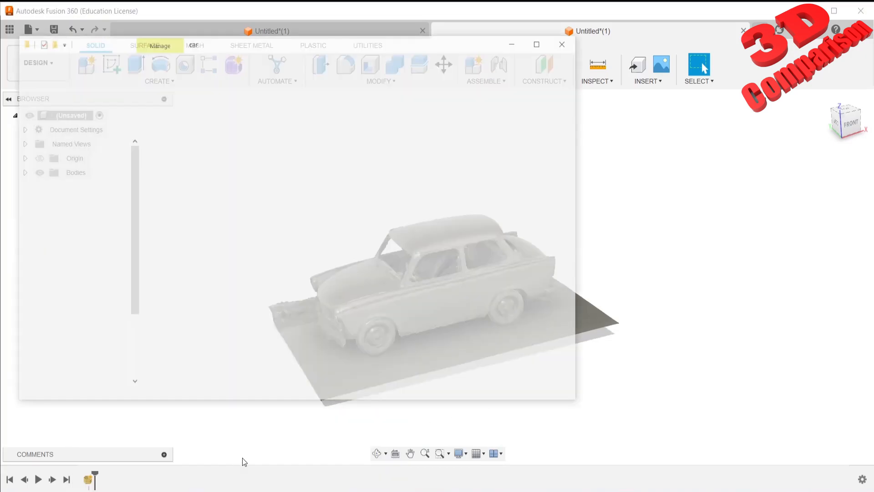
click(580, 5)
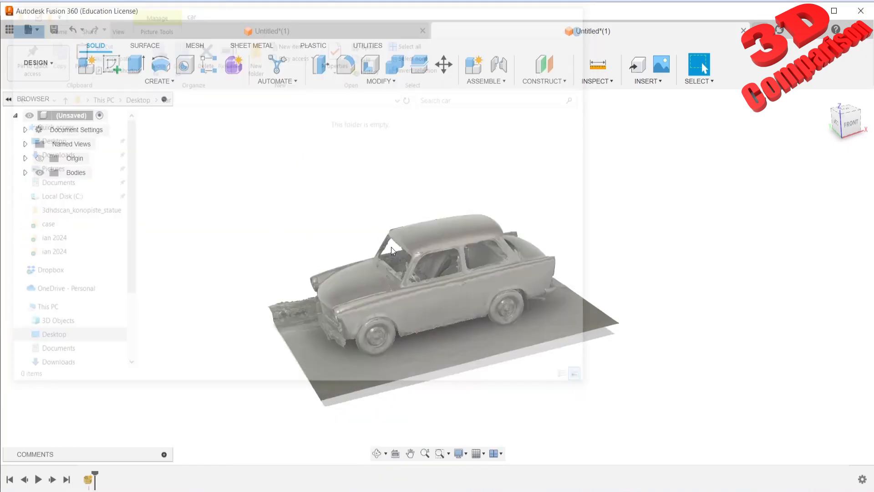
click(181, 456)
click(488, 264)
click(287, 163)
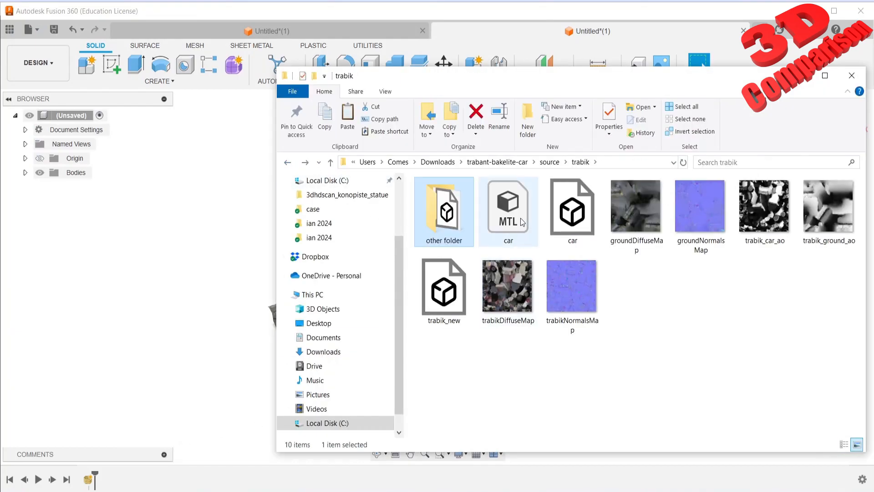
click(508, 207)
ctrl+click(507, 284)
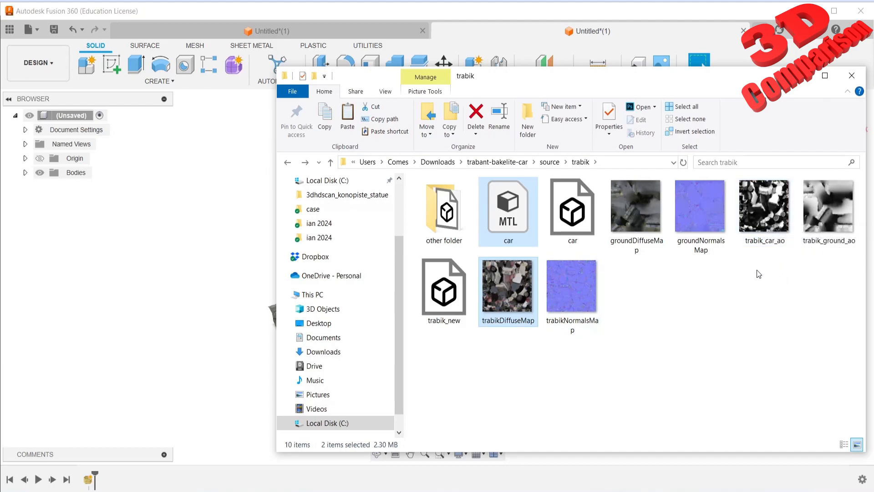
double_click(453, 213)
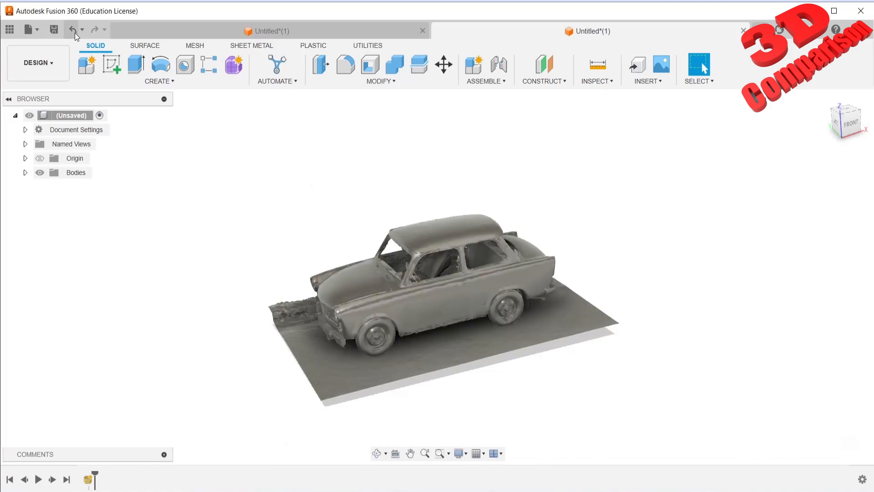
Return to Fusion 360, create another new design and insert the mesh car.obj from "other folder"
click(29, 30)
click(48, 44)
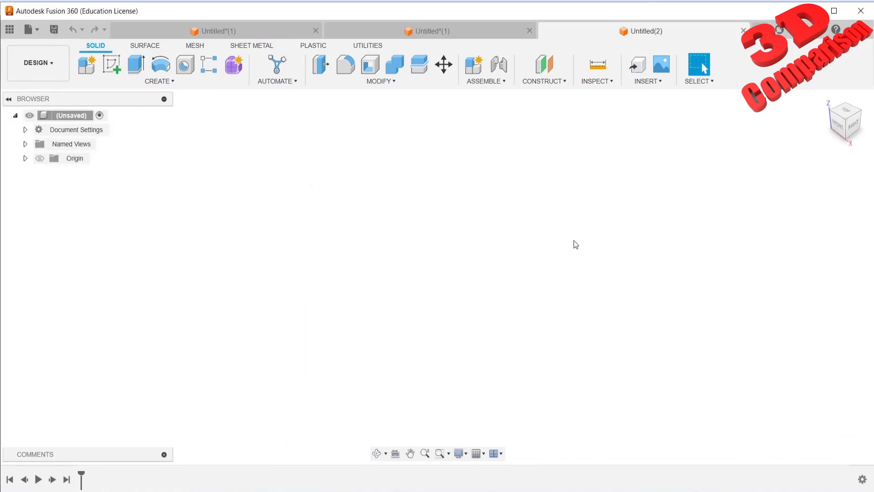
click(647, 82)
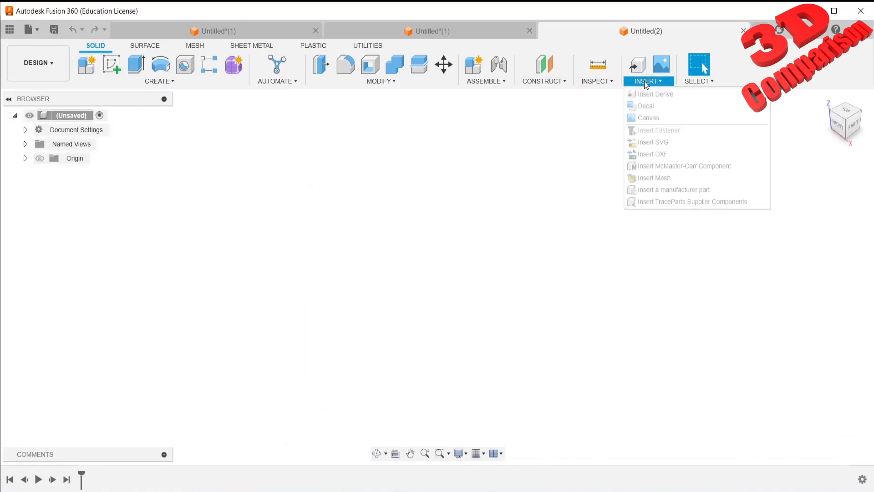
click(656, 177)
click(333, 380)
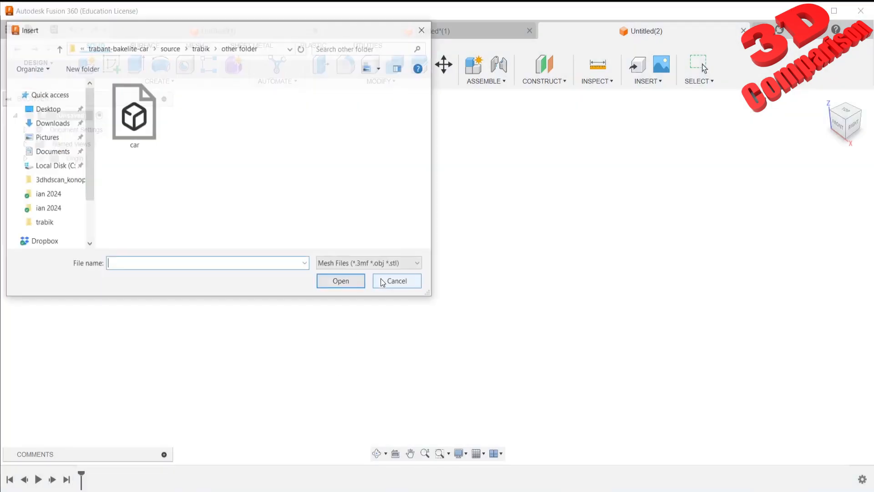
double_click(153, 101)
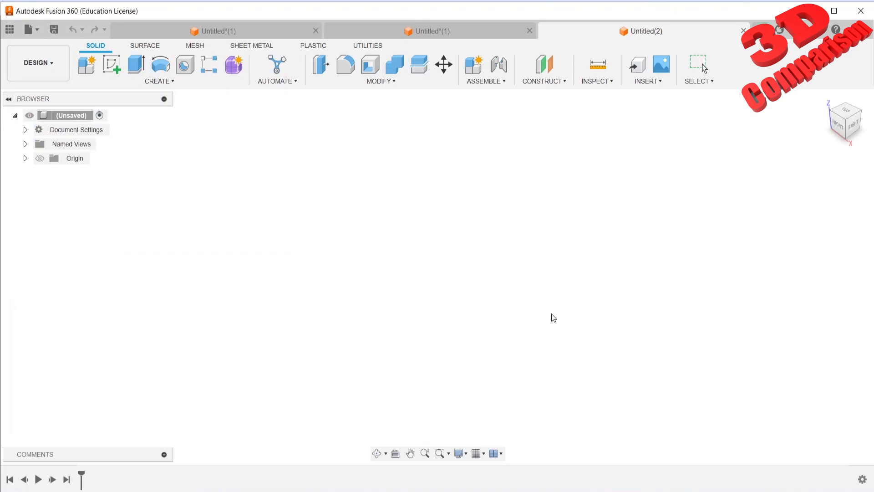
Turn the newly inserted car mesh upright, place it on the ground, accept it and inspect its textures up close
drag(467, 223, 375, 293)
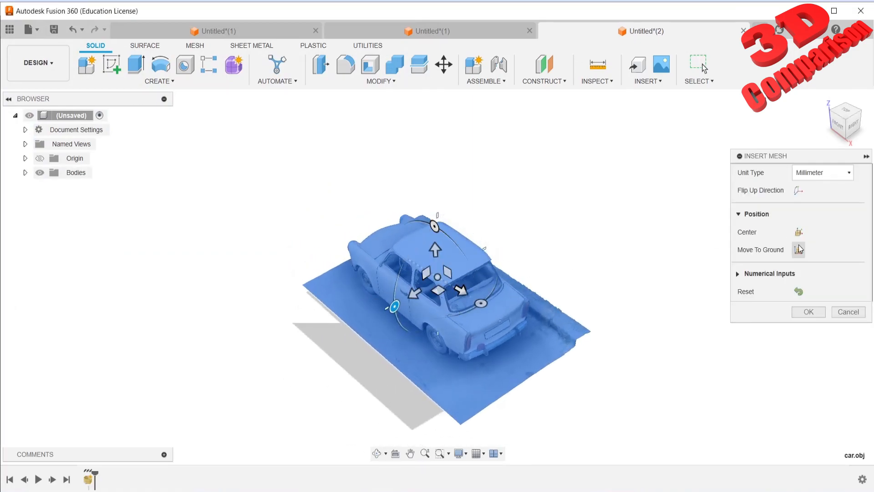
click(797, 248)
click(809, 312)
scroll(503, 359, down, 2)
scroll(466, 351, up, 3)
middle_drag(458, 337, 537, 286)
scroll(489, 357, up, 1)
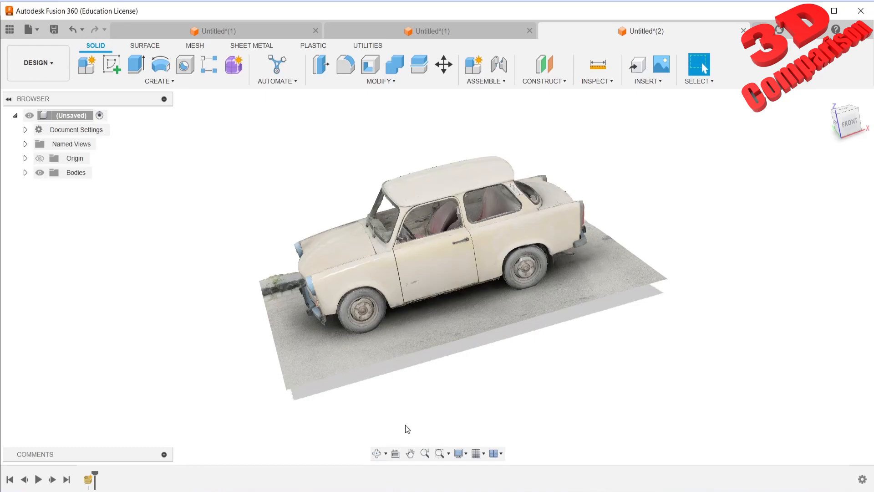
drag(411, 436, 22, 248)
click(113, 269)
drag(578, 446, 867, 251)
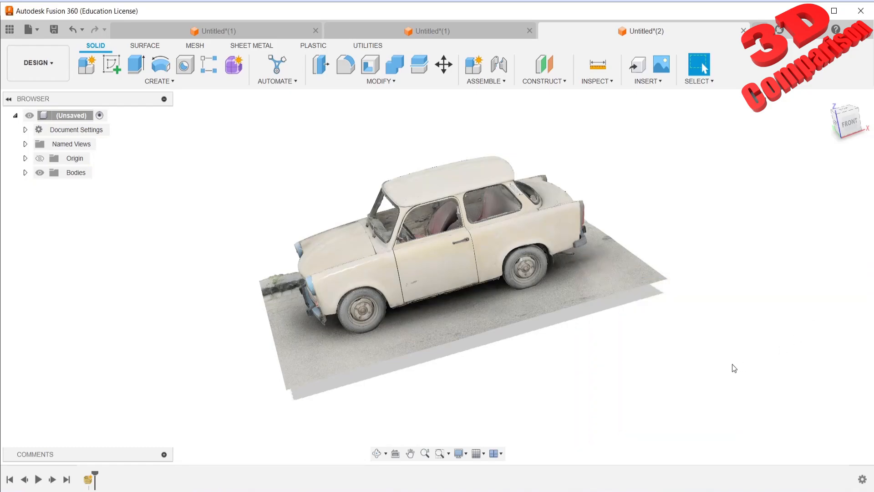